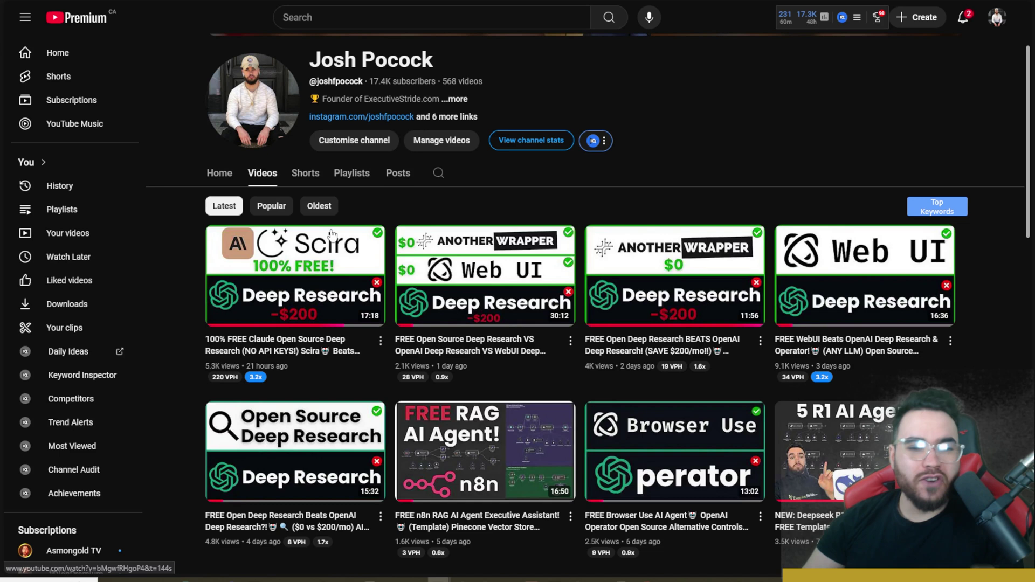
Switch to the Scira explore page and turn on its Extreme research mode
{"action": "mouse_move", "coordinate": [527, 239]}
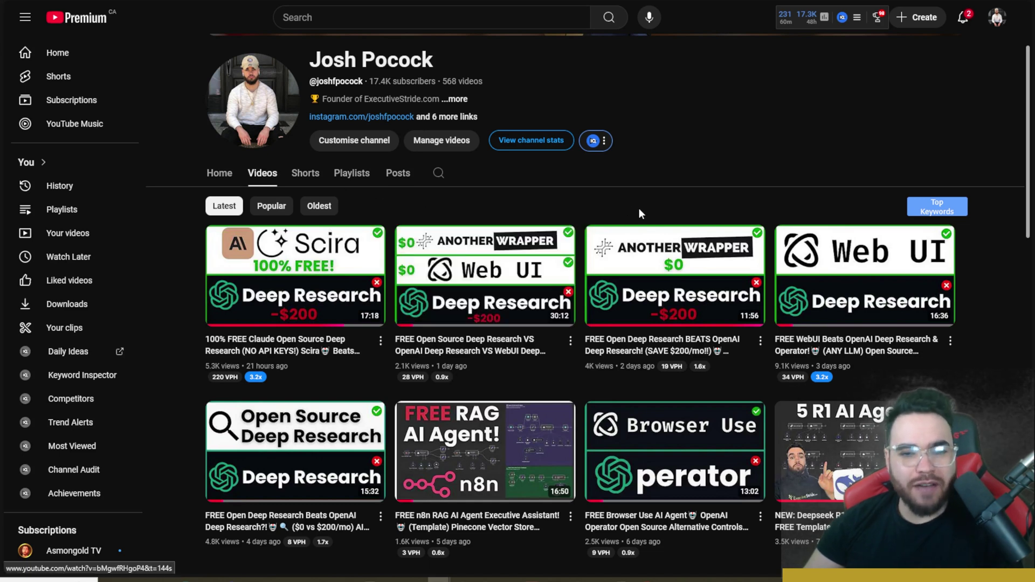
{"action": "mouse_move", "coordinate": [659, 241]}
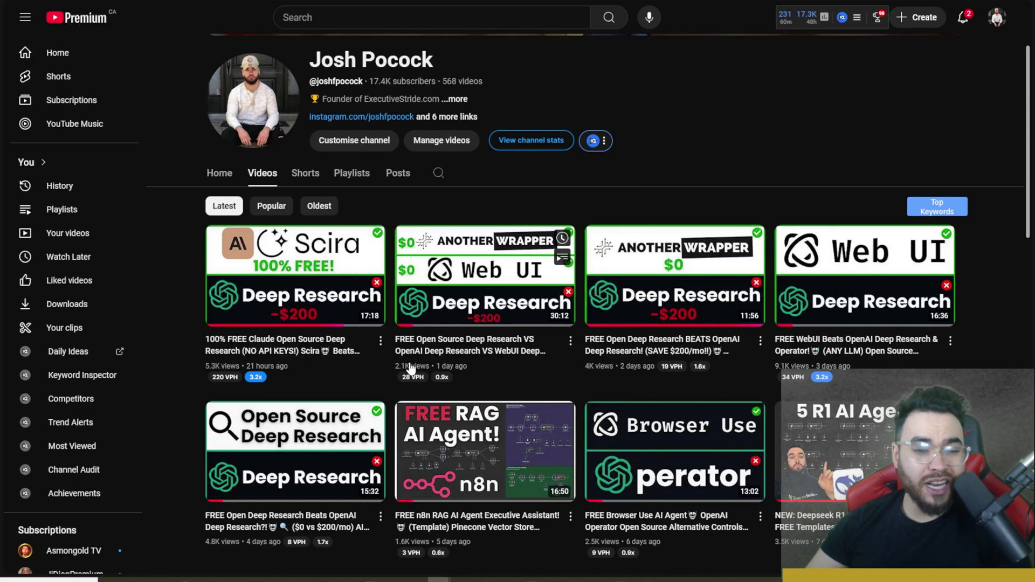
{"action": "mouse_move", "coordinate": [301, 435]}
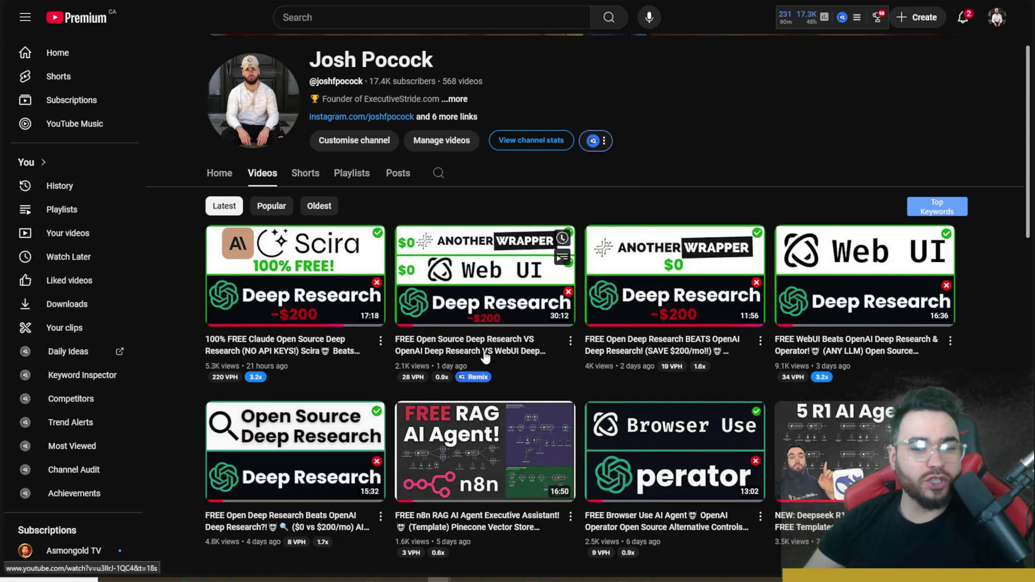
{"action": "mouse_move", "coordinate": [419, 274]}
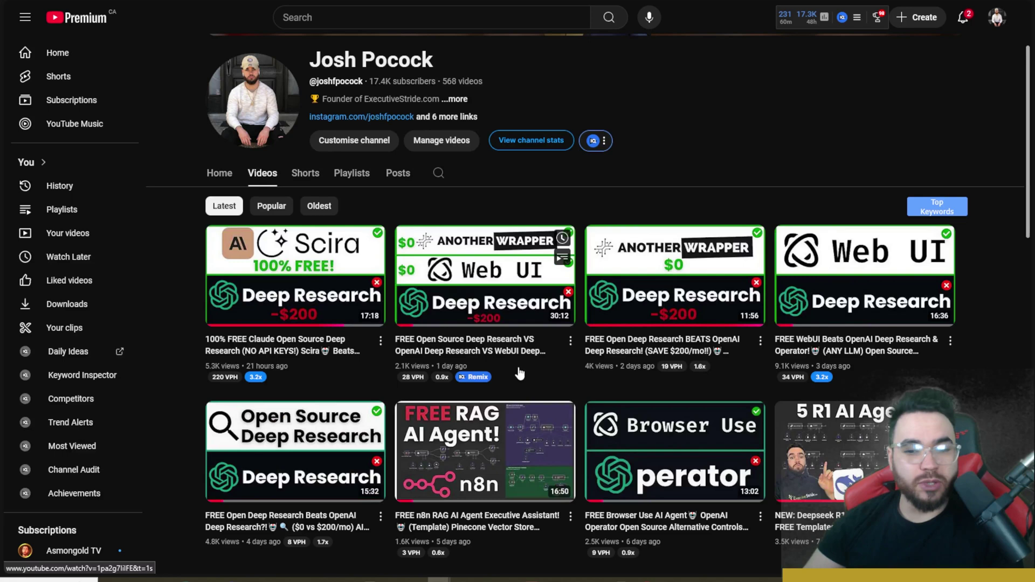
{"action": "mouse_move", "coordinate": [891, 236]}
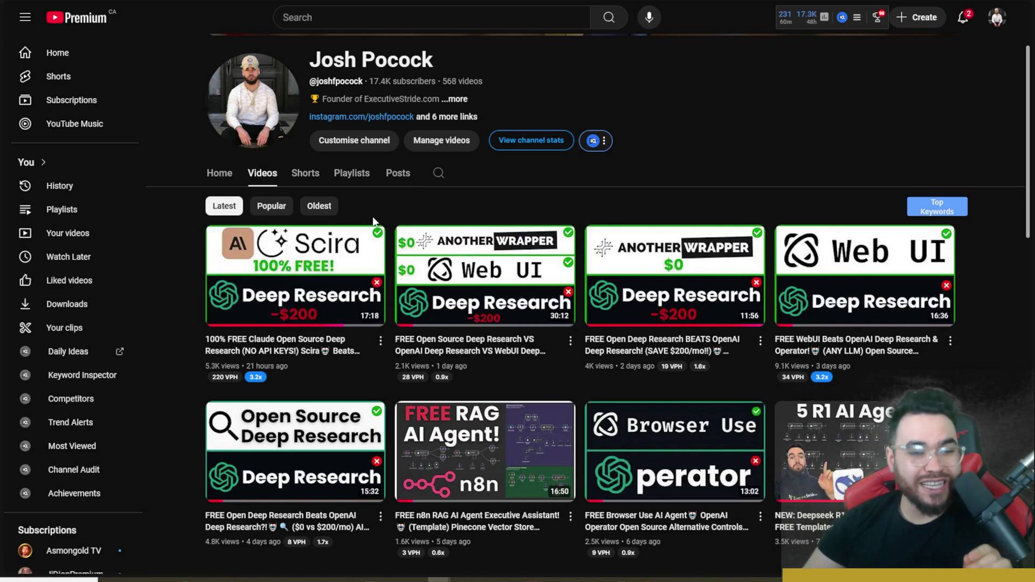
{"action": "key", "text": "ctrl+Tab"}
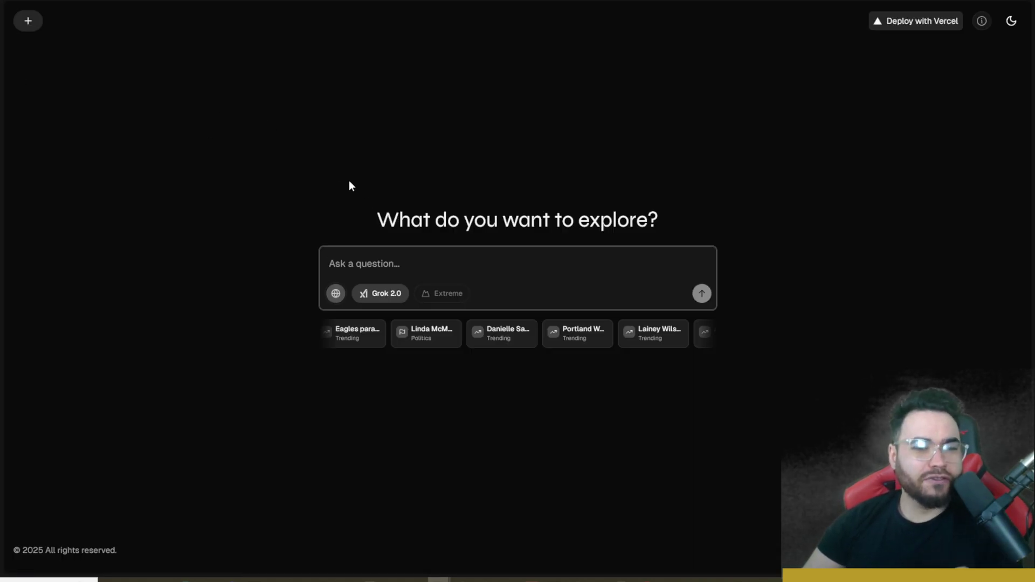
{"action": "left_click", "coordinate": [453, 293]}
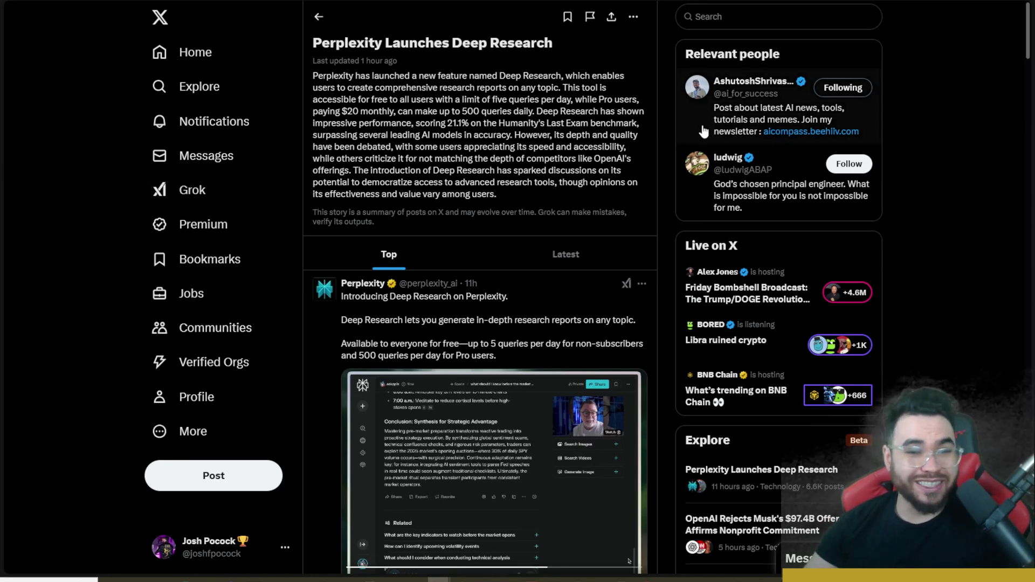
{"action": "scroll", "coordinate": [593, 138], "scroll_direction": "down", "scroll_amount": 2}
{"action": "scroll", "coordinate": [594, 137], "scroll_direction": "down", "scroll_amount": 1}
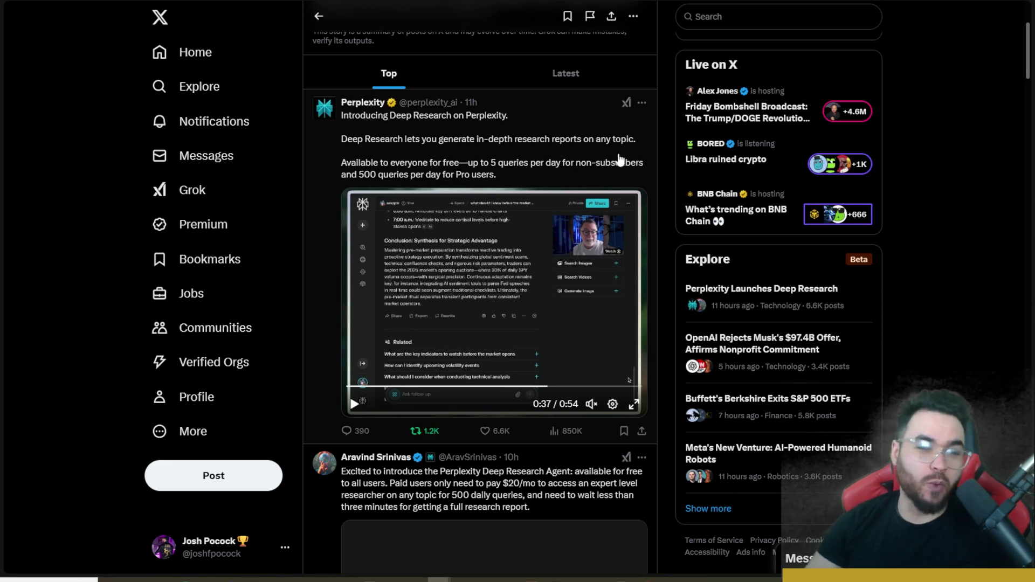
{"action": "scroll", "coordinate": [620, 164], "scroll_direction": "up", "scroll_amount": 3}
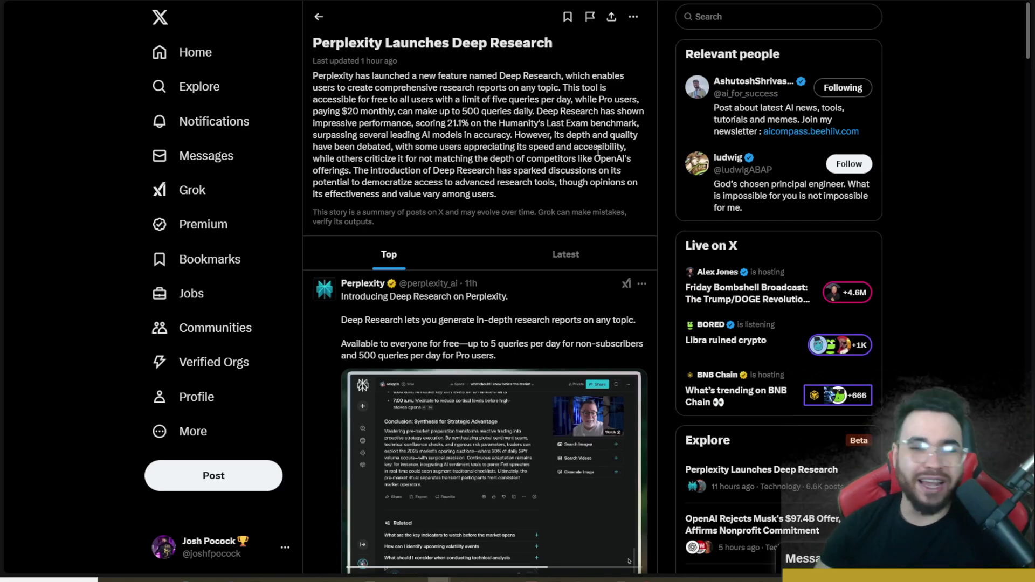
{"action": "scroll", "coordinate": [399, 292], "scroll_direction": "down", "scroll_amount": 2}
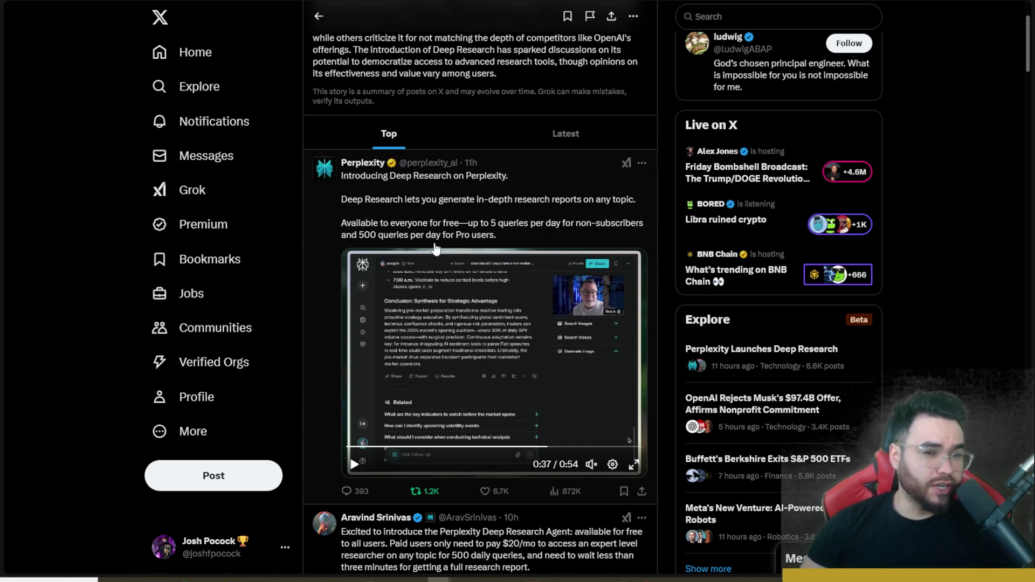
Calculate 500 × 30 = 15,000 in Calculator, keeping 5 × 30 = 150 in its history
{"action": "key", "text": "alt+Tab"}
{"action": "left_click_drag", "start_coordinate": [815, 81], "coordinate": [777, 71]}
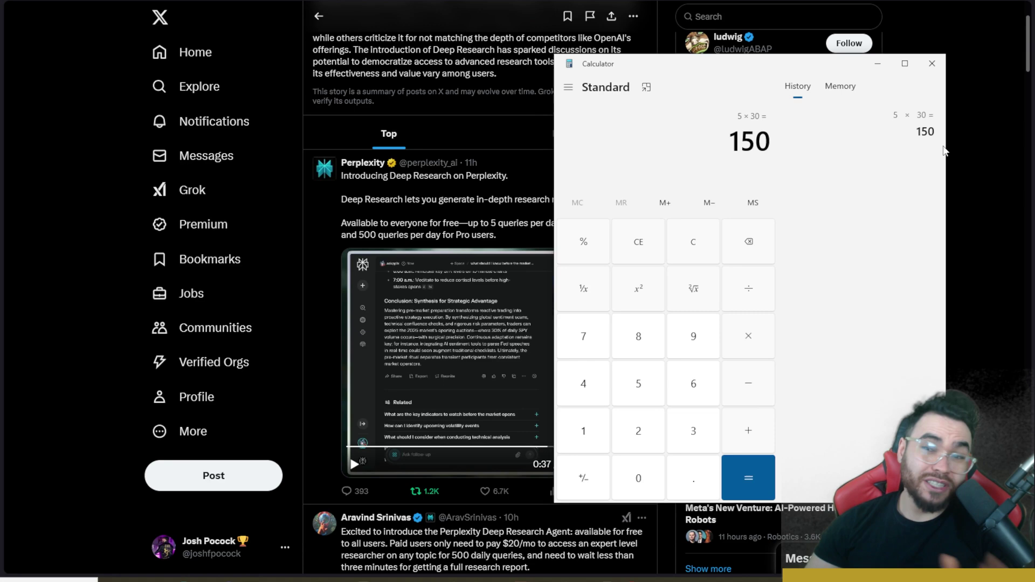
{"action": "key", "text": "alt+Tab"}
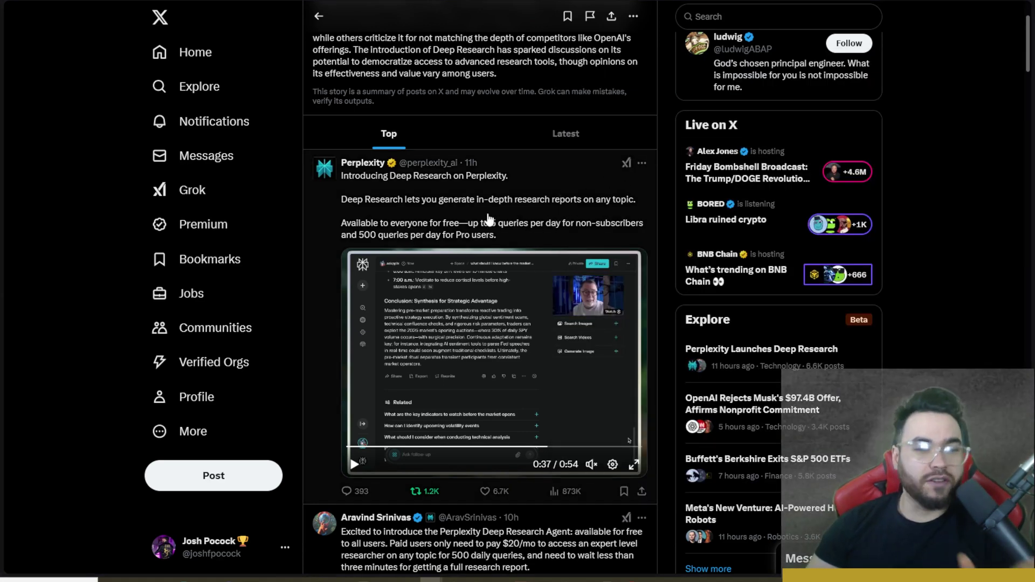
{"action": "key", "text": "alt+Tab"}
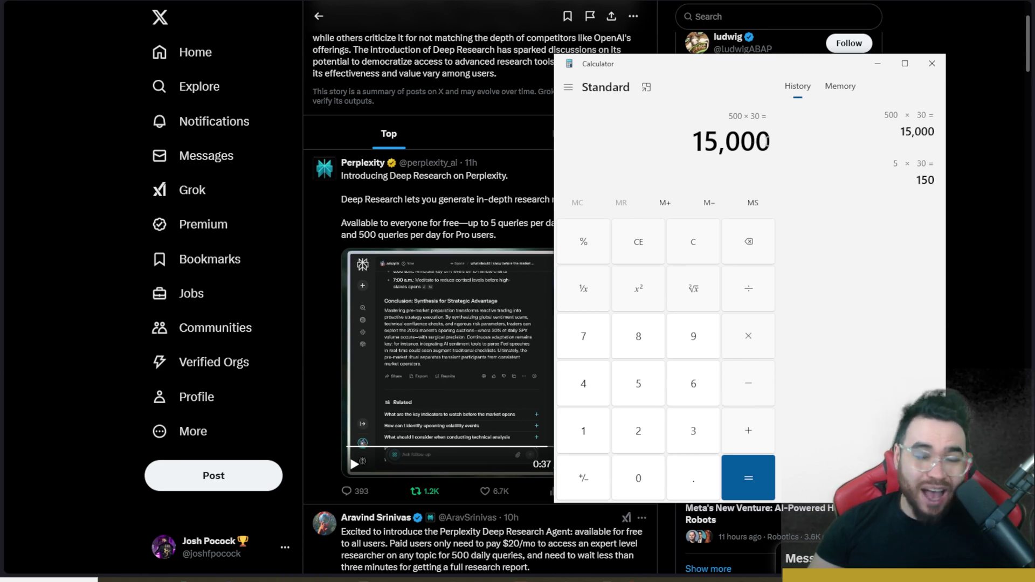
Scroll the X feed and open Perplexity's quoted post claiming 21.1% on Humanity's Last Exam
{"action": "left_click", "coordinate": [878, 63]}
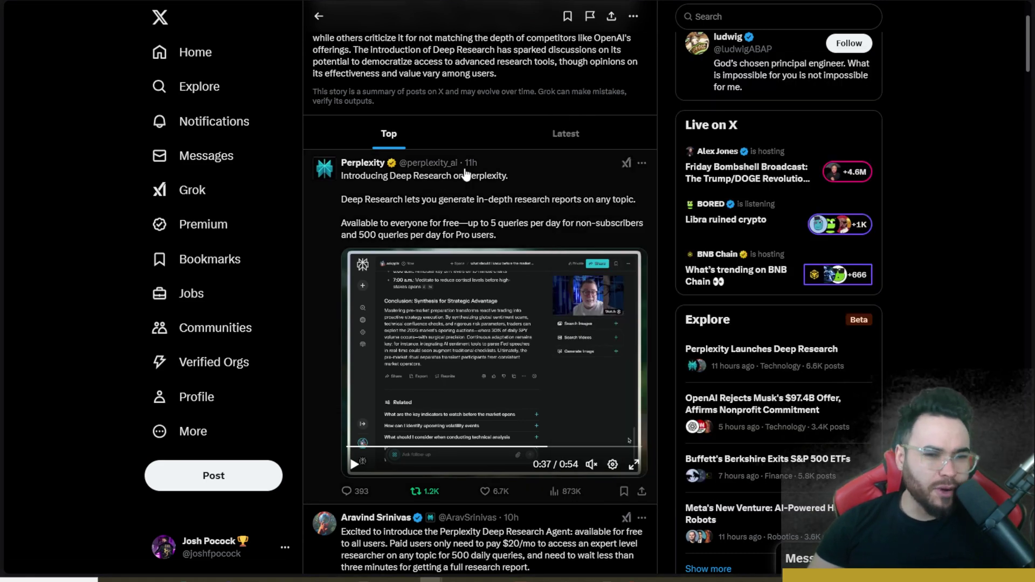
{"action": "scroll", "coordinate": [502, 244], "scroll_direction": "down", "scroll_amount": 5}
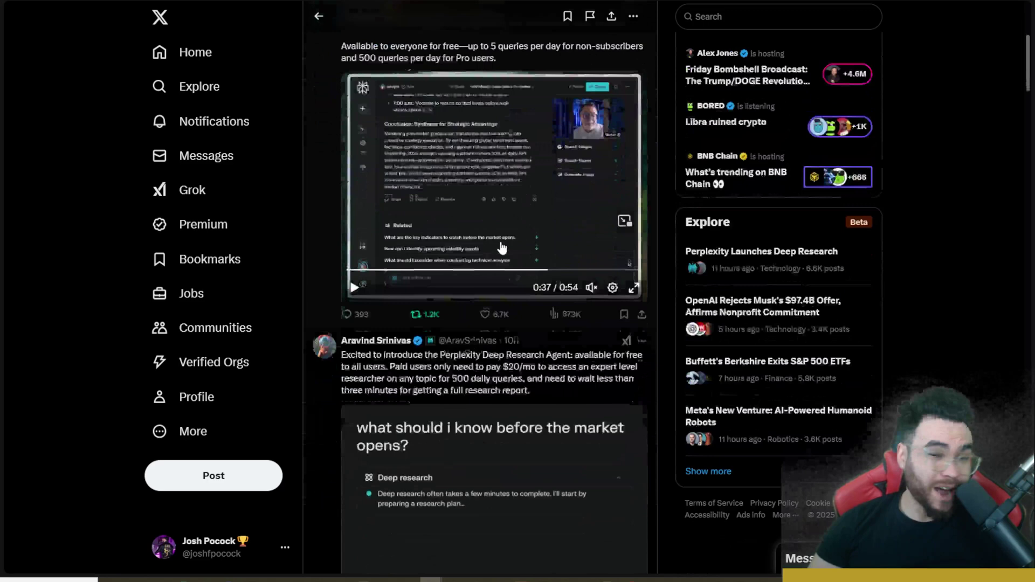
{"action": "scroll", "coordinate": [502, 244], "scroll_direction": "down", "scroll_amount": 8}
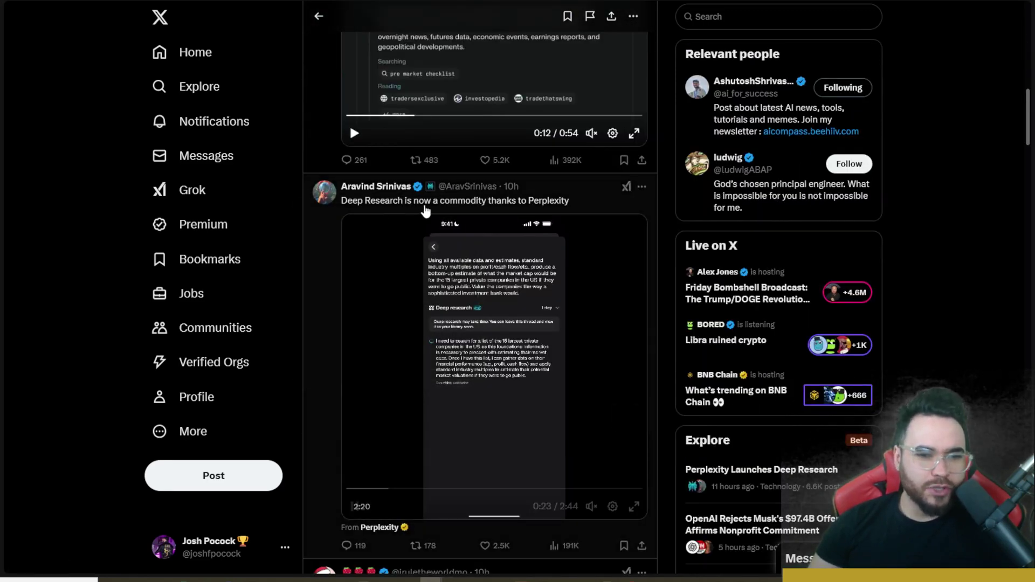
{"action": "scroll", "coordinate": [518, 265], "scroll_direction": "down", "scroll_amount": 8}
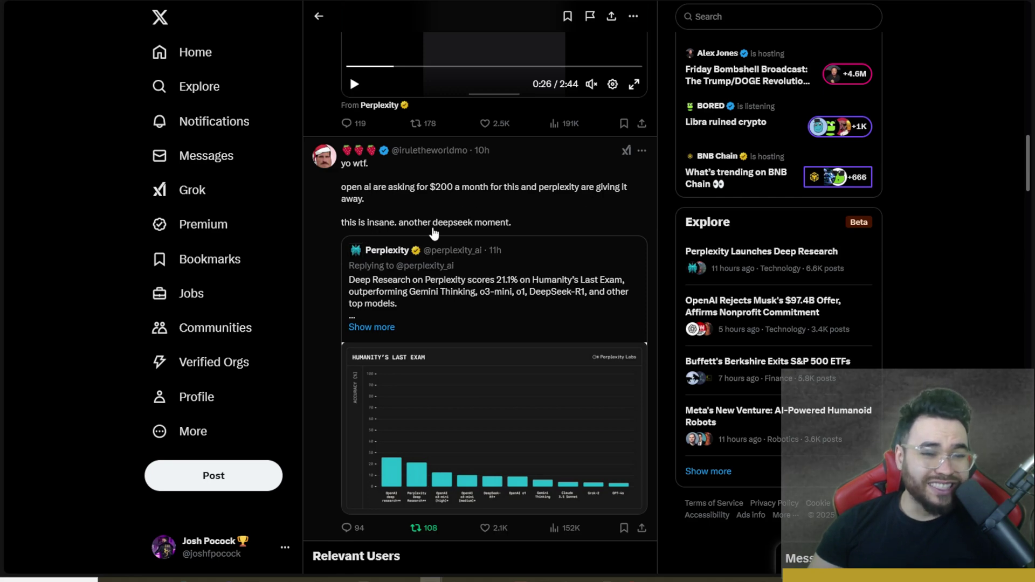
{"action": "scroll", "coordinate": [671, 256], "scroll_direction": "down", "scroll_amount": 4}
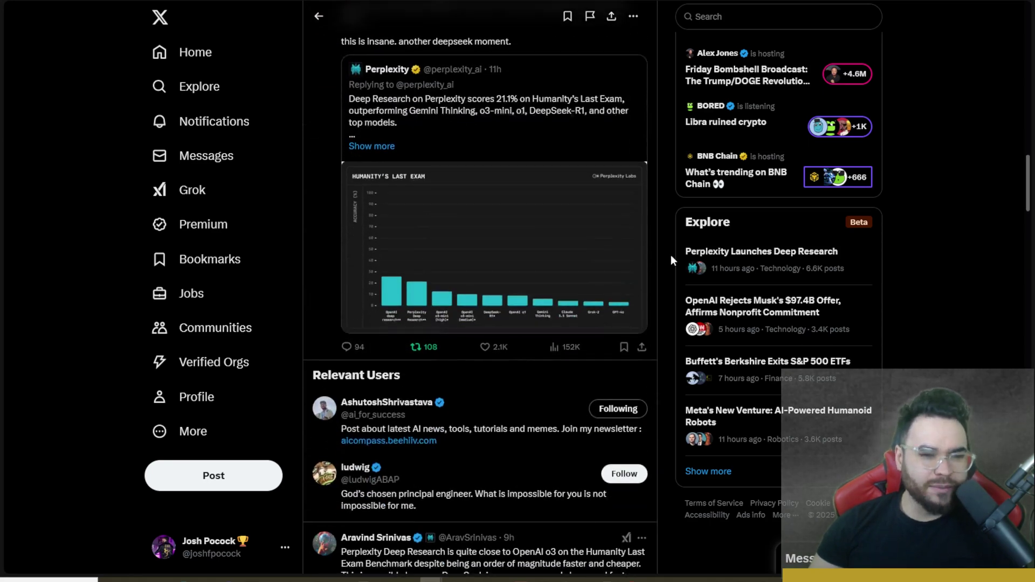
{"action": "scroll", "coordinate": [670, 255], "scroll_direction": "up", "scroll_amount": 2}
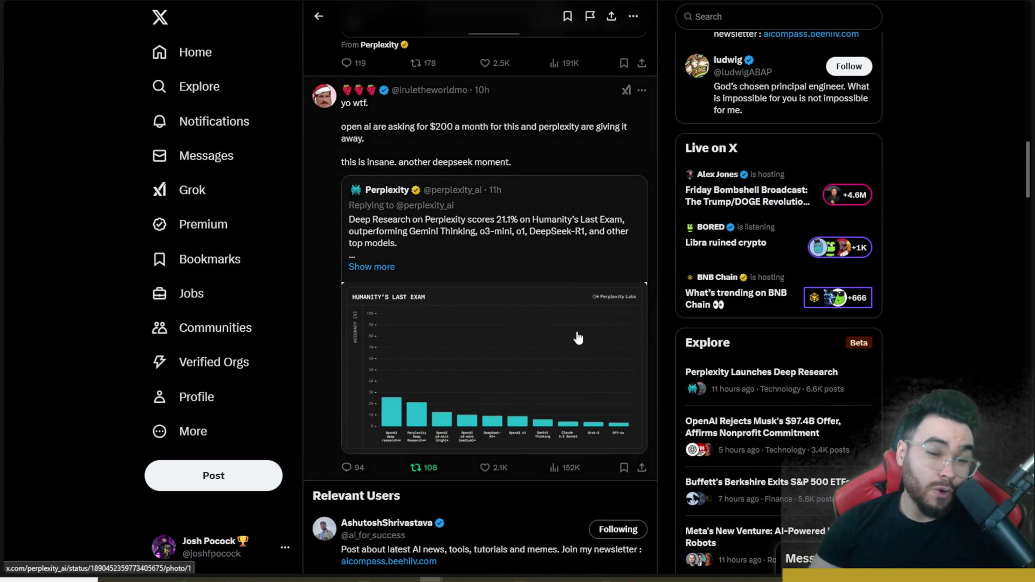
{"action": "left_click", "coordinate": [382, 267]}
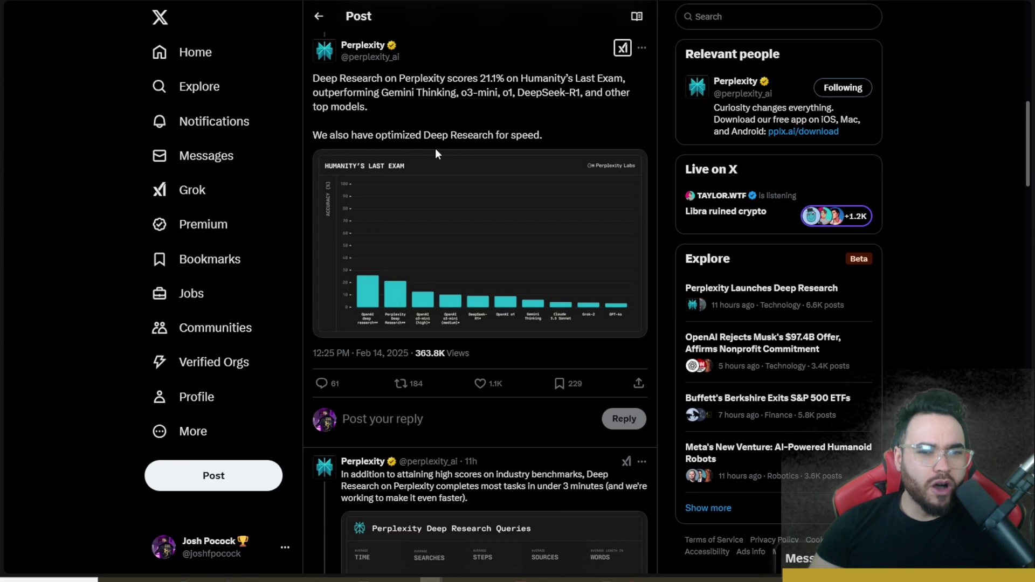
View the Humanity's Last Exam chart and the Deep Research Queries image full size
{"action": "left_click", "coordinate": [412, 250]}
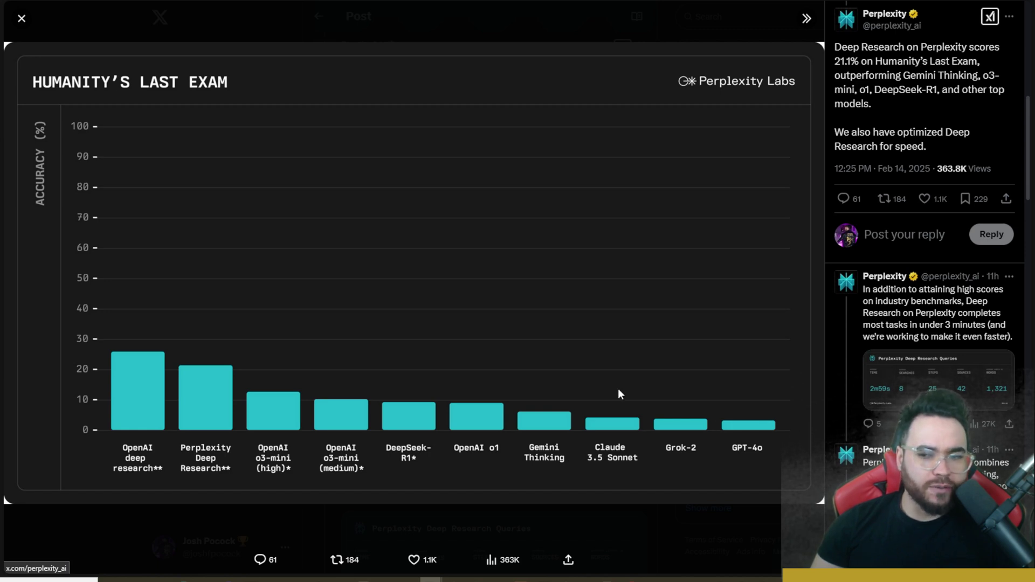
{"action": "left_click", "coordinate": [938, 380]}
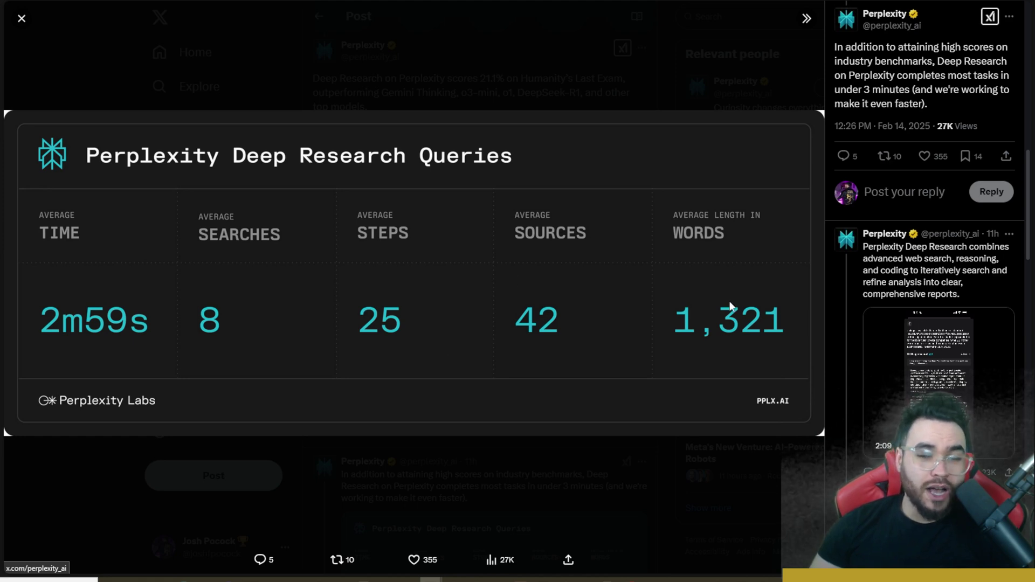
{"action": "scroll", "coordinate": [883, 301], "scroll_direction": "down", "scroll_amount": 3}
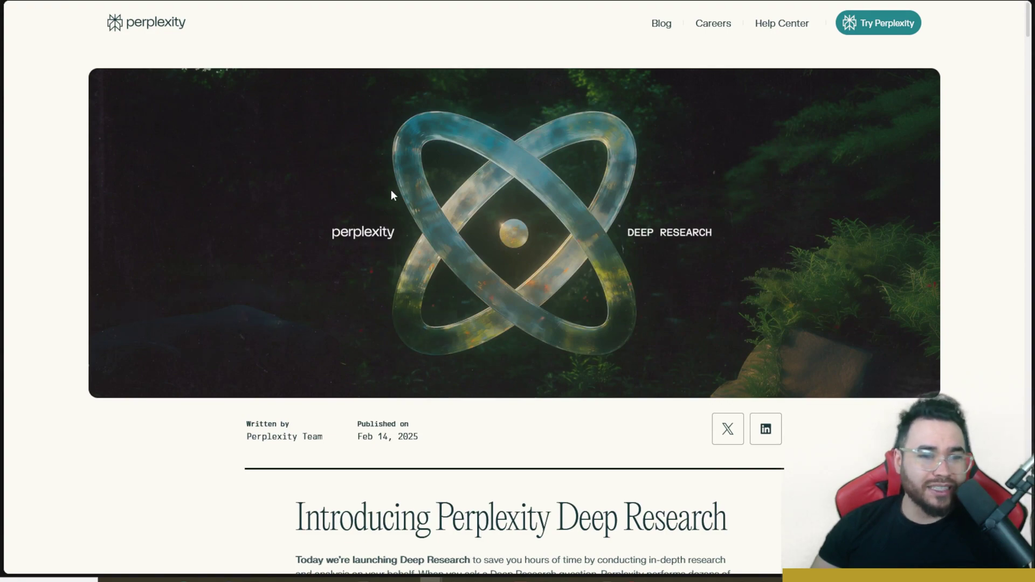
Read through the Technology, Health and Travel examples, SimpleQA and Runtime Stats, then return to the top
{"action": "scroll", "coordinate": [389, 194], "scroll_direction": "down", "scroll_amount": 5}
{"action": "scroll", "coordinate": [387, 194], "scroll_direction": "down", "scroll_amount": 2}
{"action": "scroll", "coordinate": [410, 178], "scroll_direction": "up", "scroll_amount": 1}
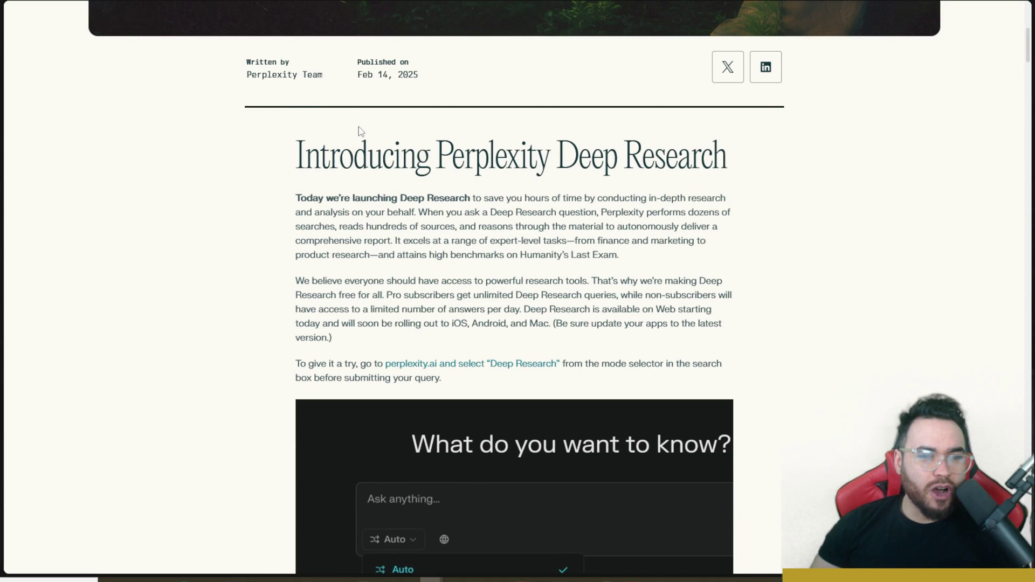
{"action": "scroll", "coordinate": [410, 145], "scroll_direction": "down", "scroll_amount": 5}
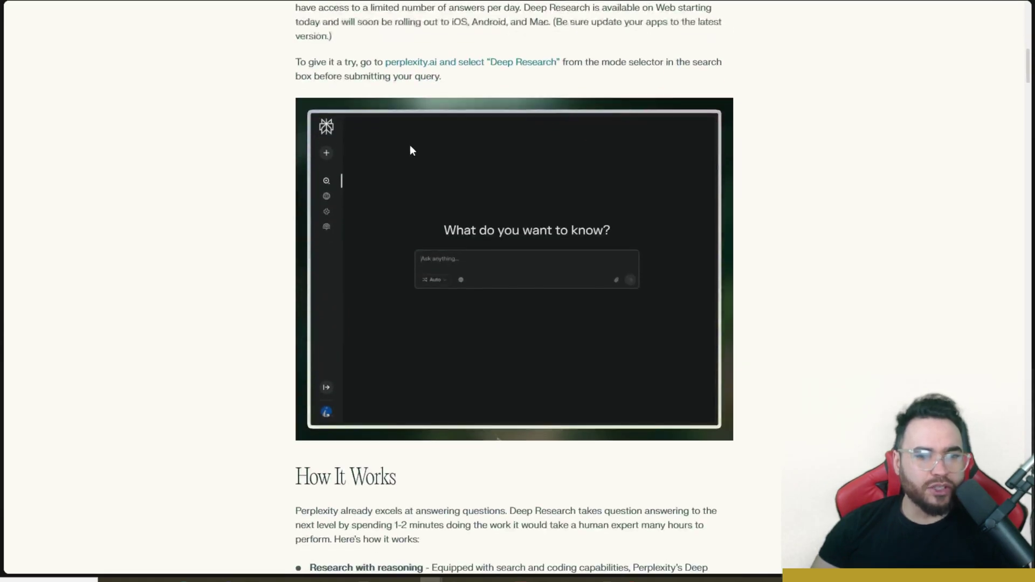
{"action": "scroll", "coordinate": [399, 140], "scroll_direction": "down", "scroll_amount": 6}
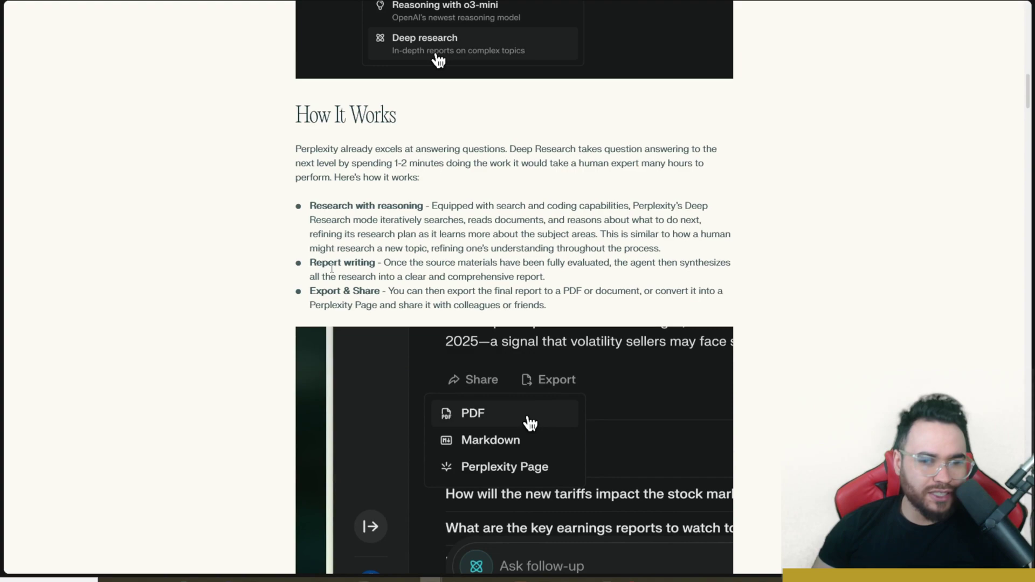
{"action": "scroll", "coordinate": [383, 272], "scroll_direction": "down", "scroll_amount": 1}
{"action": "scroll", "coordinate": [413, 251], "scroll_direction": "down", "scroll_amount": 9}
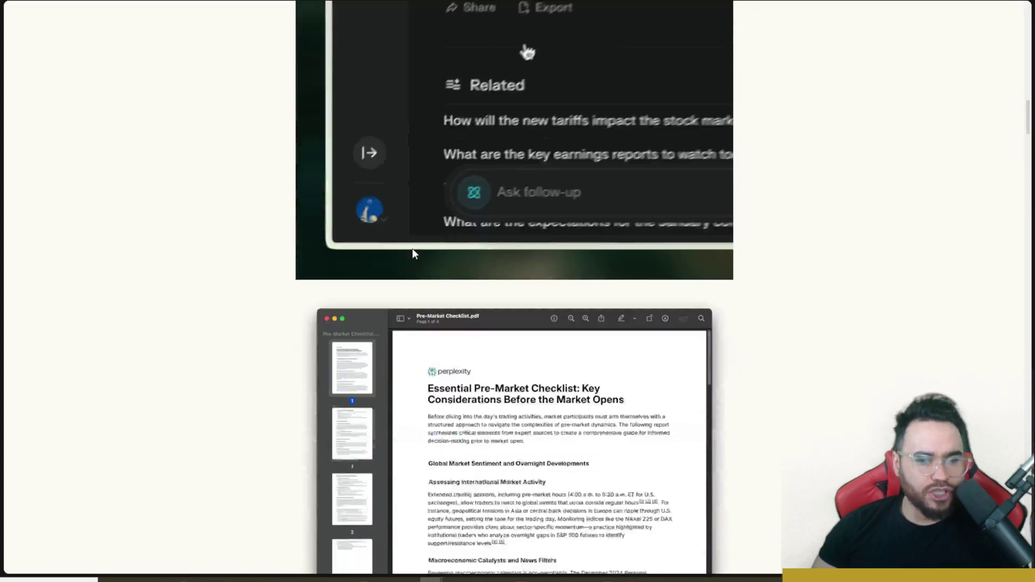
{"action": "scroll", "coordinate": [416, 254], "scroll_direction": "down", "scroll_amount": 20}
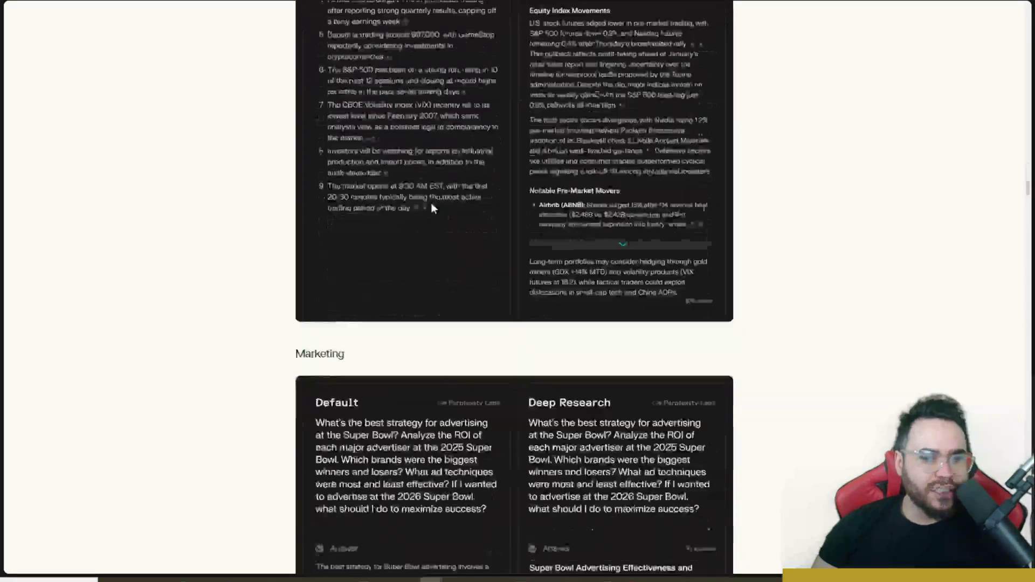
{"action": "scroll", "coordinate": [381, 199], "scroll_direction": "down", "scroll_amount": 20}
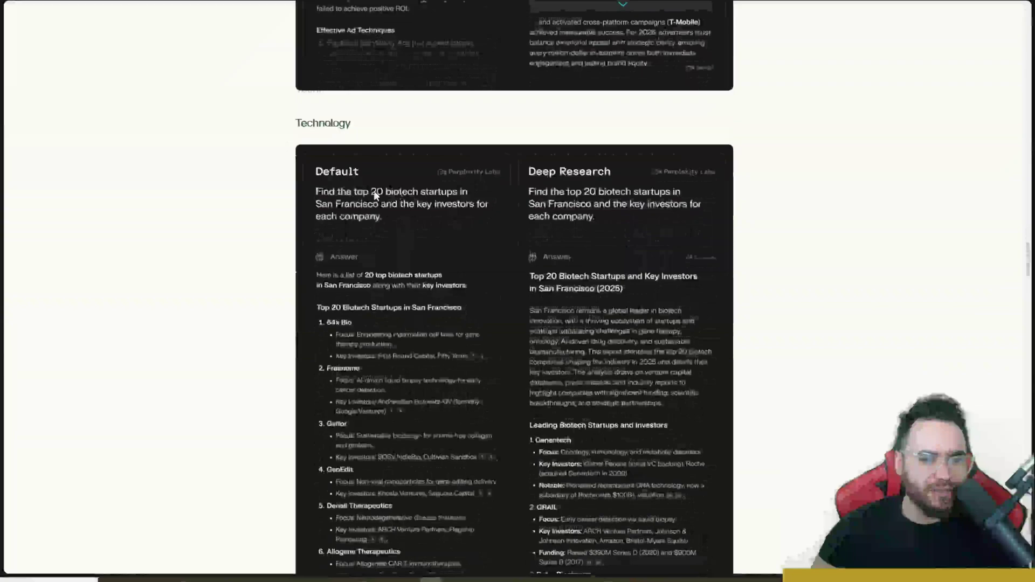
{"action": "scroll", "coordinate": [387, 215], "scroll_direction": "down", "scroll_amount": 20}
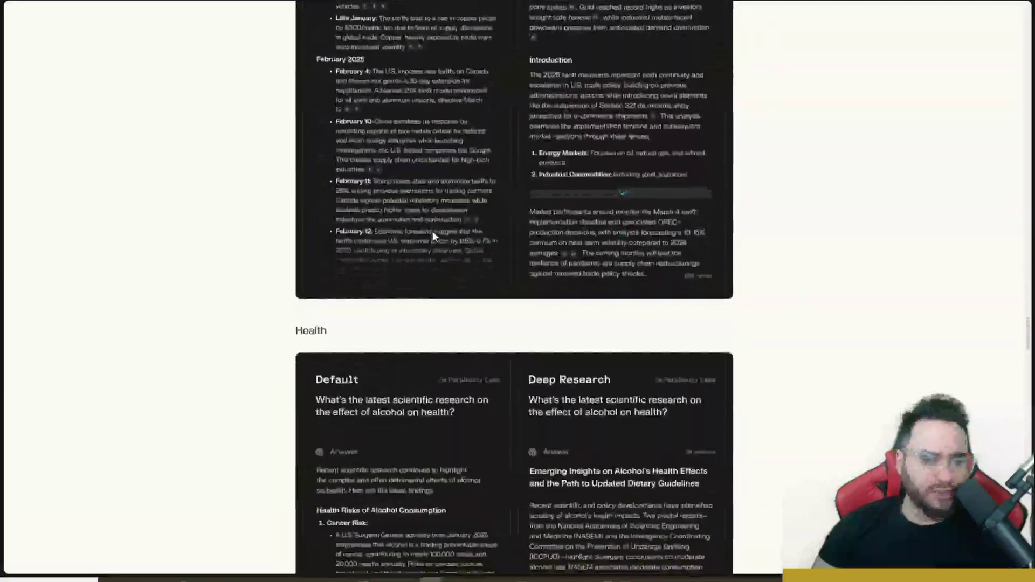
{"action": "scroll", "coordinate": [349, 197], "scroll_direction": "down", "scroll_amount": 20}
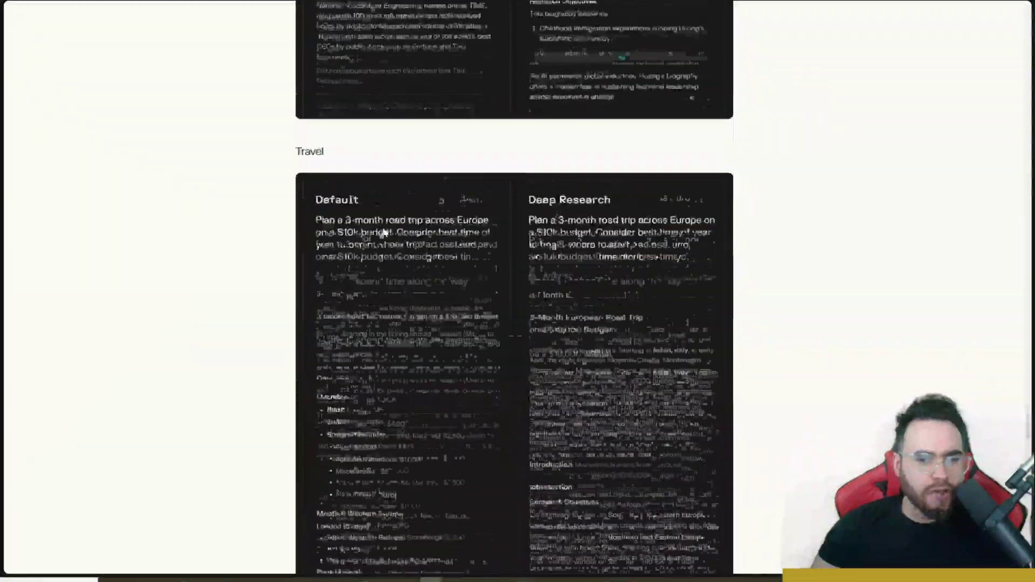
{"action": "scroll", "coordinate": [409, 251], "scroll_direction": "down", "scroll_amount": 15}
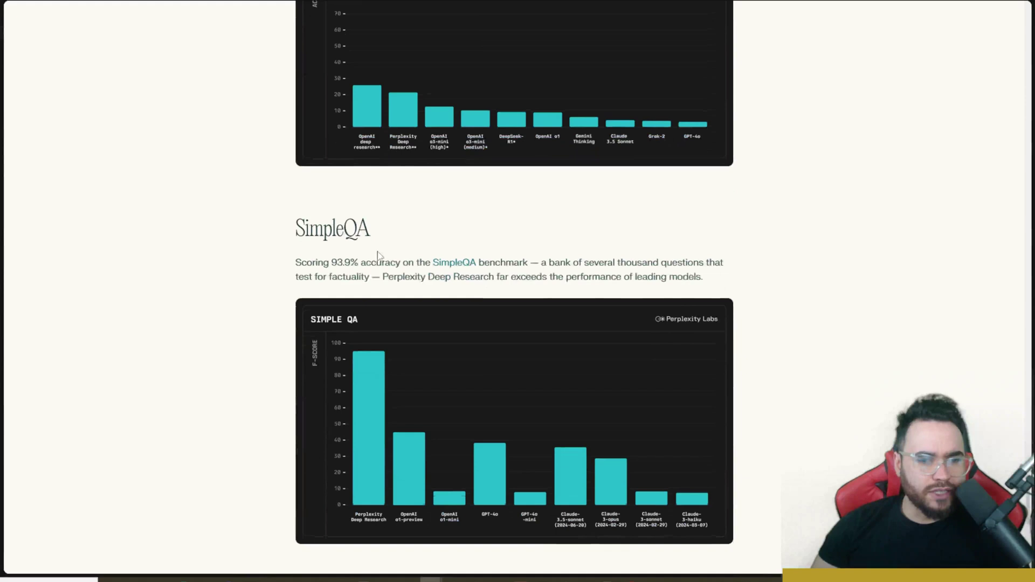
{"action": "scroll", "coordinate": [374, 224], "scroll_direction": "down", "scroll_amount": 1}
{"action": "scroll", "coordinate": [399, 274], "scroll_direction": "down", "scroll_amount": 20}
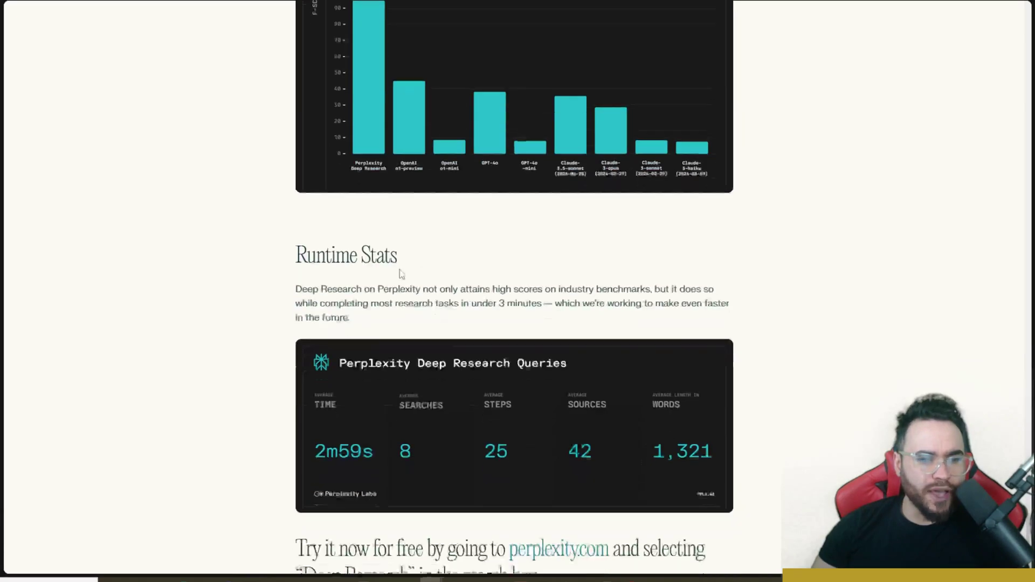
{"action": "key", "text": "Home"}
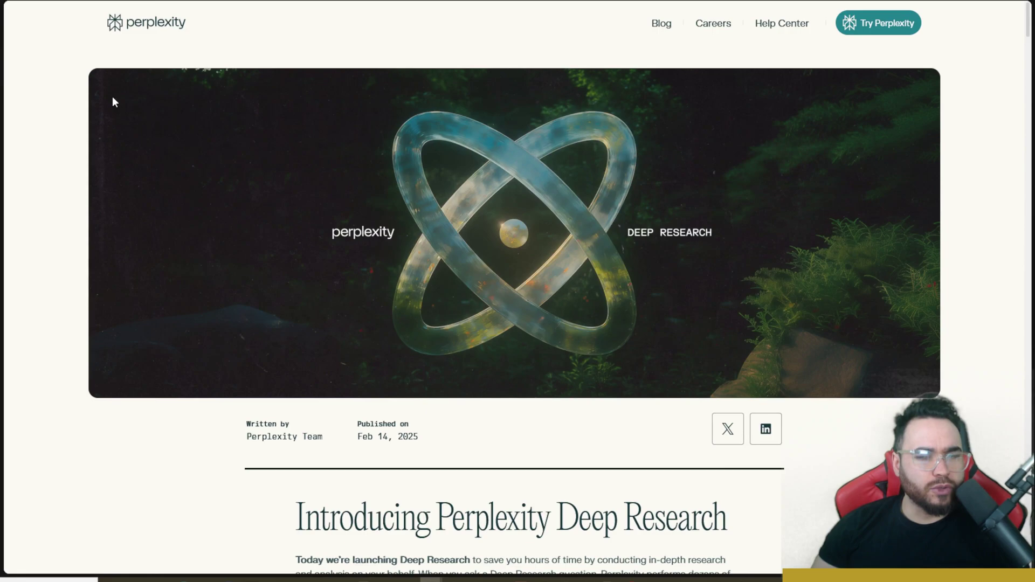
Set the Perplexity search mode to Deep Research, trying Auto first
{"action": "key", "text": "alt+Tab"}
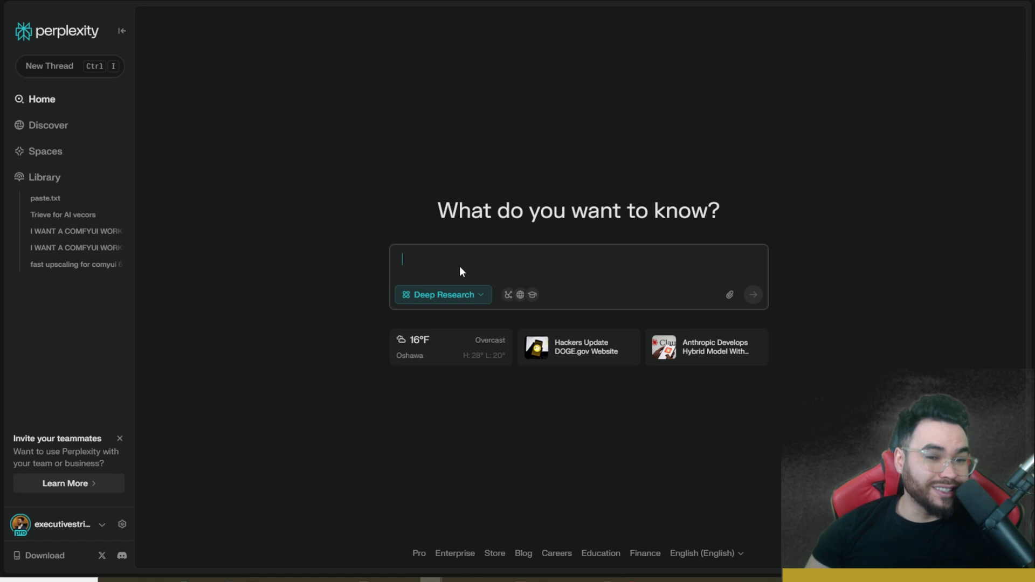
{"action": "left_click", "coordinate": [434, 295]}
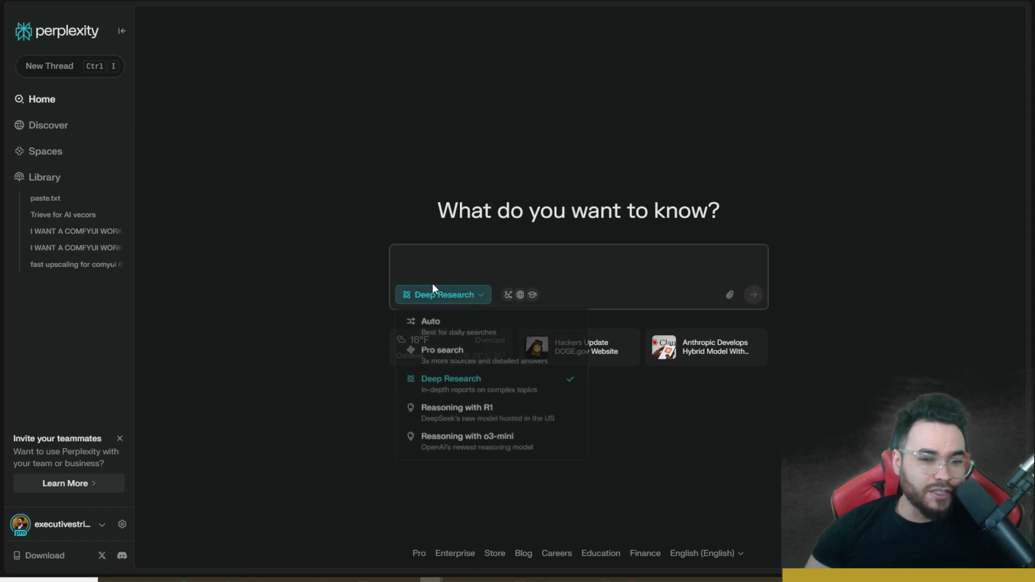
{"action": "left_click", "coordinate": [452, 330]}
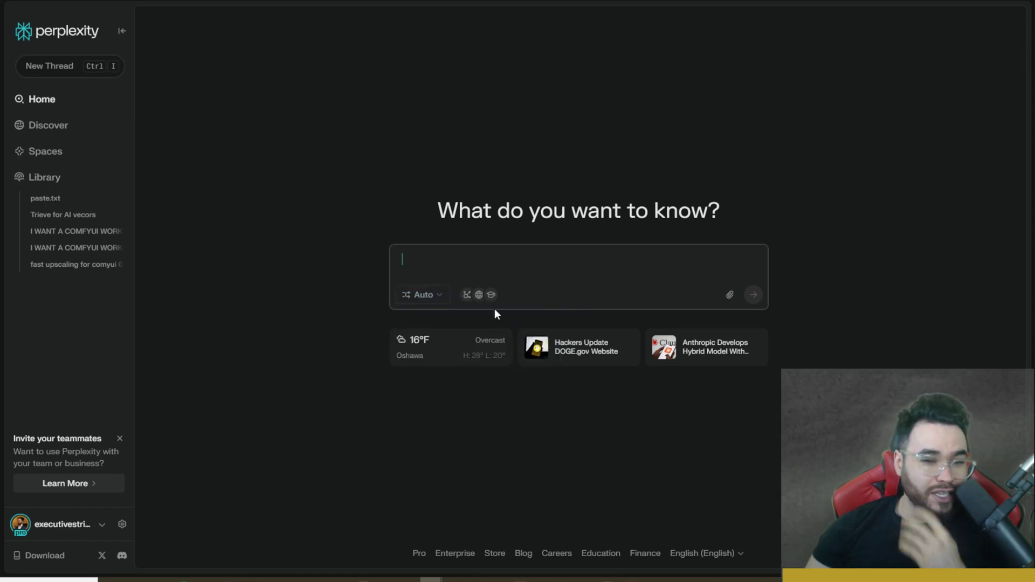
{"action": "left_click", "coordinate": [430, 297]}
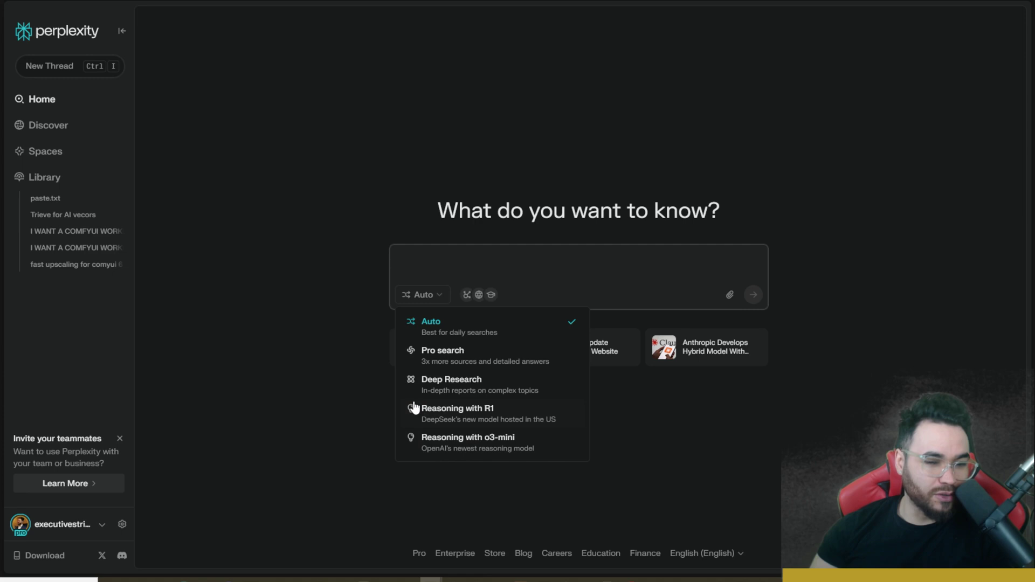
{"action": "left_click", "coordinate": [464, 385]}
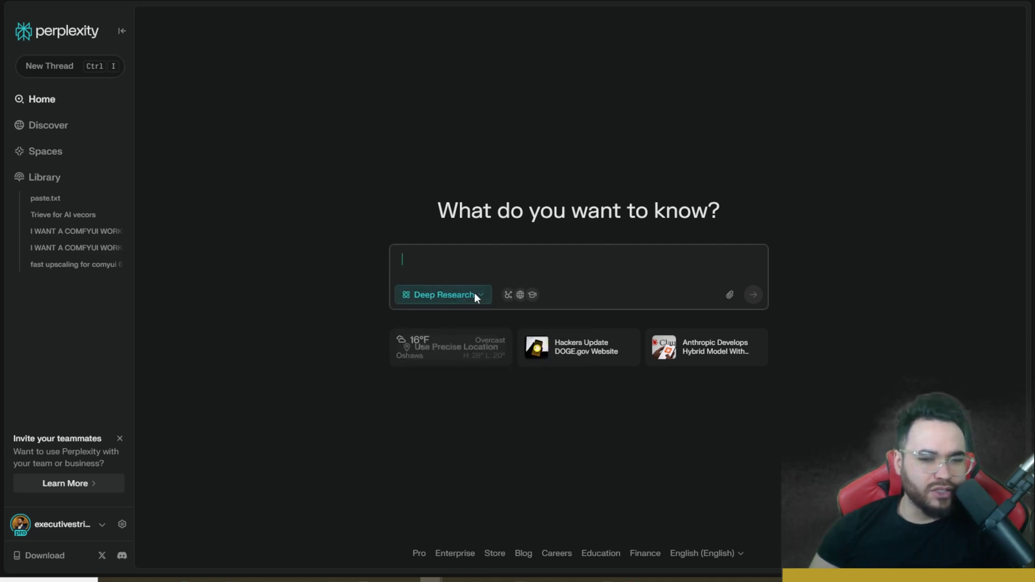
Leave the Web, Academic and Social sources all enabled and open the account Settings page
{"action": "left_click", "coordinate": [521, 296]}
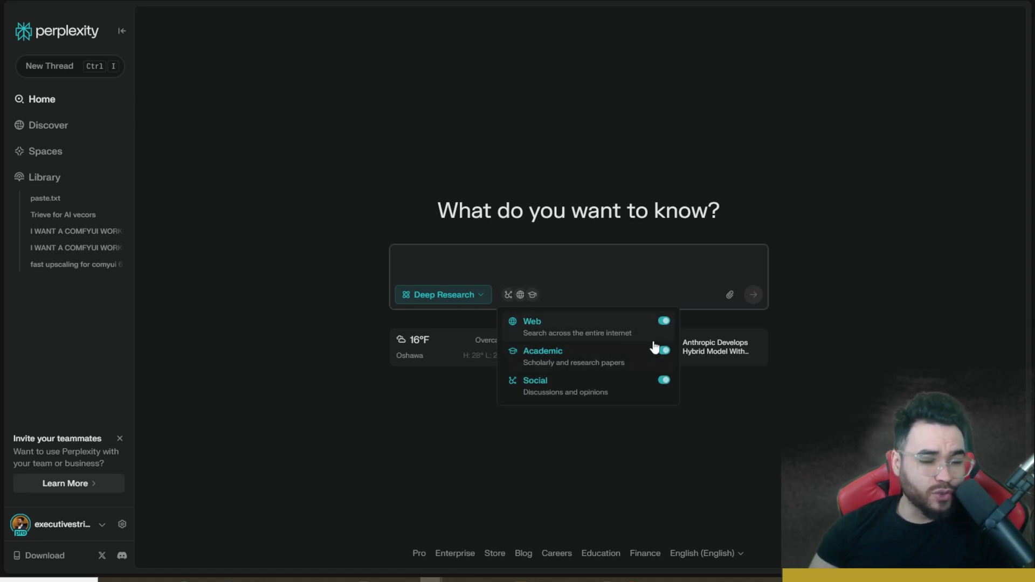
{"action": "left_click", "coordinate": [664, 322]}
{"action": "left_click", "coordinate": [663, 381]}
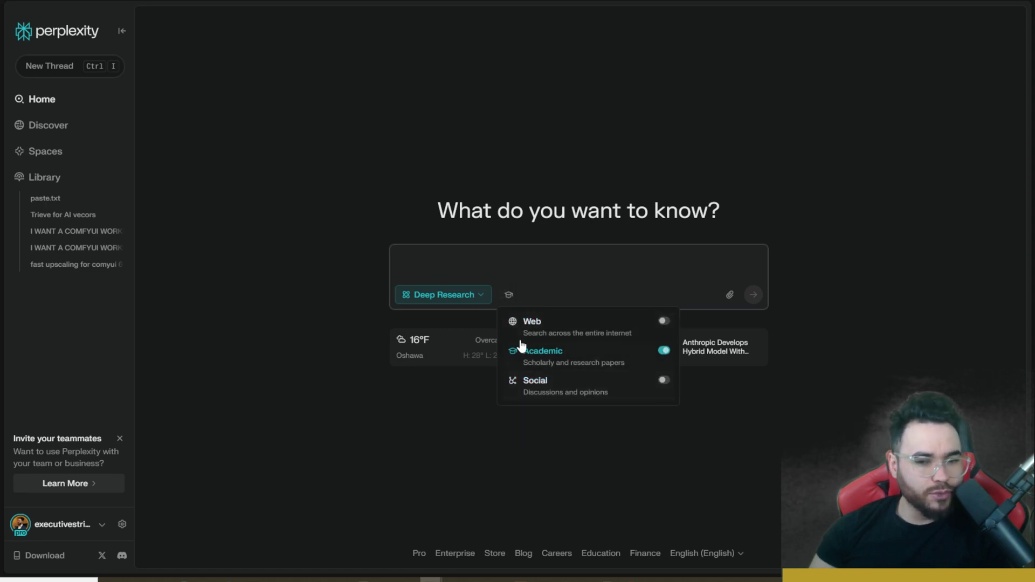
{"action": "left_click", "coordinate": [664, 352]}
{"action": "left_click", "coordinate": [664, 382]}
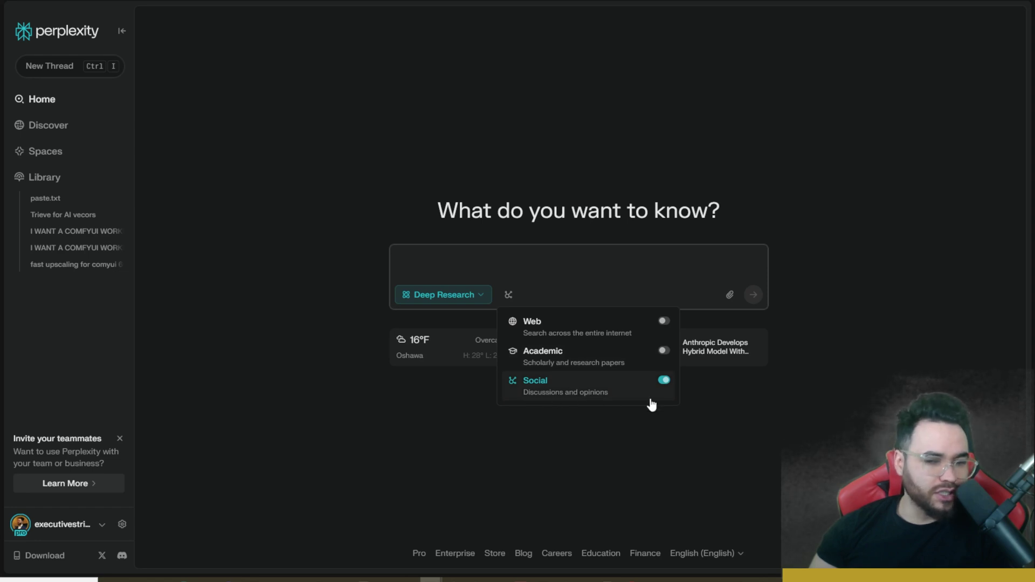
{"action": "left_click", "coordinate": [665, 353]}
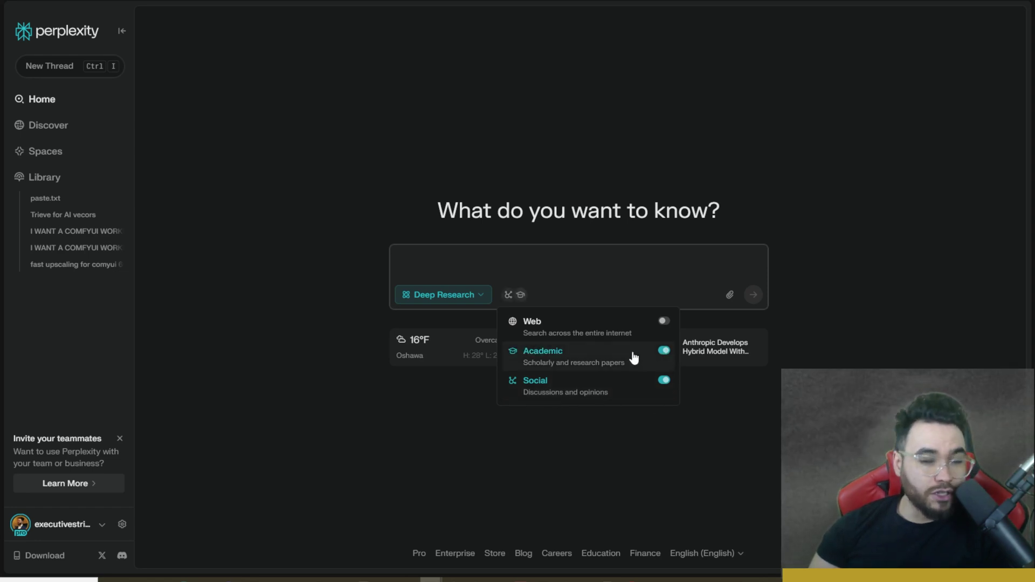
{"action": "left_click", "coordinate": [664, 321]}
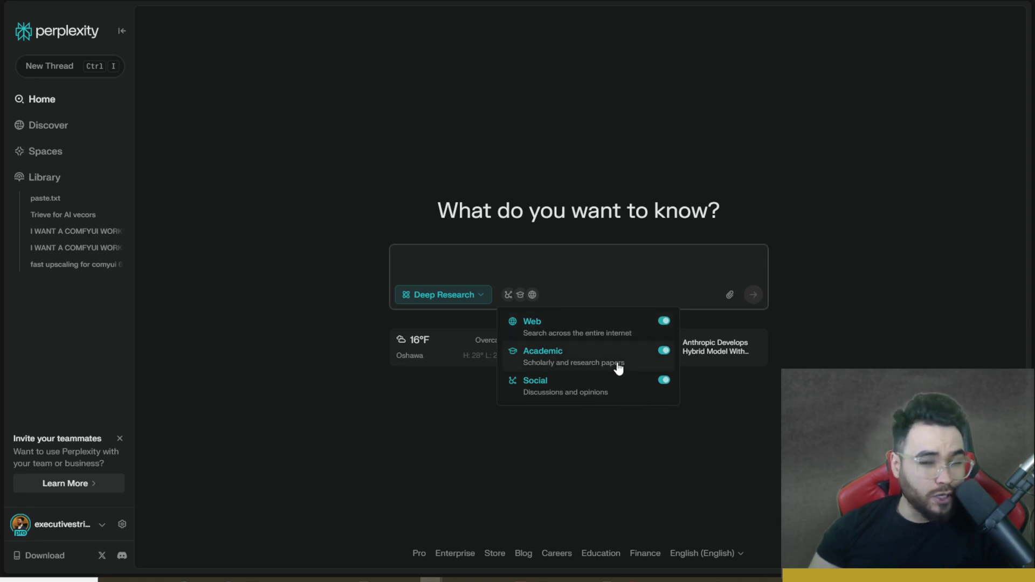
{"action": "left_click", "coordinate": [810, 308]}
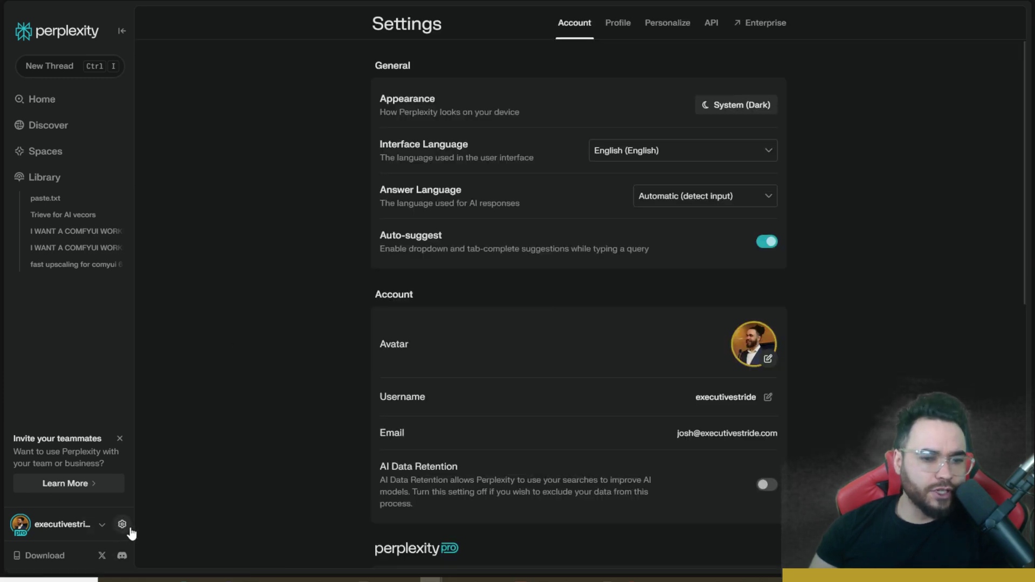
{"action": "scroll", "coordinate": [561, 294], "scroll_direction": "down", "scroll_amount": 5}
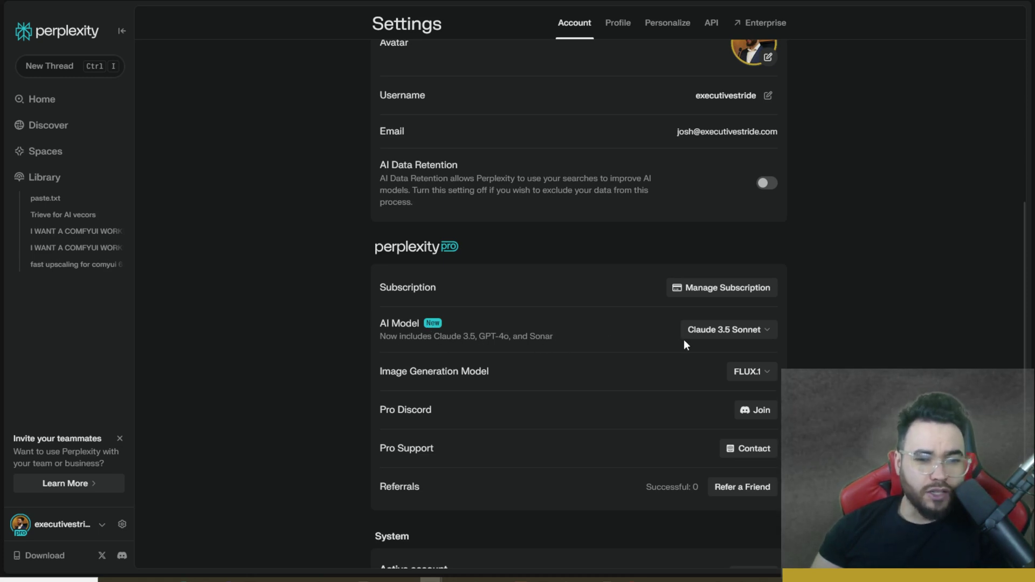
{"action": "left_click", "coordinate": [720, 331]}
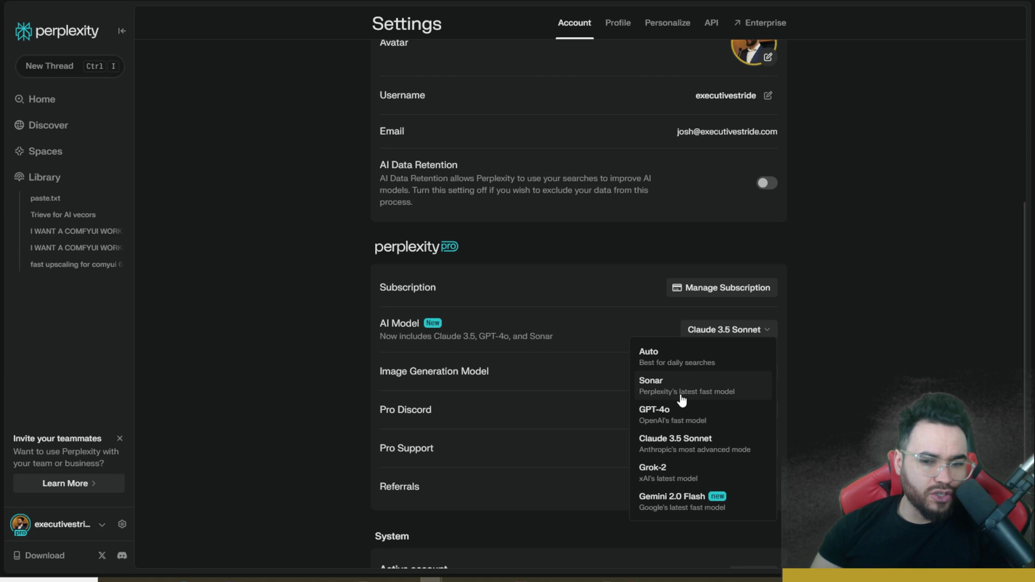
{"action": "left_click", "coordinate": [690, 451]}
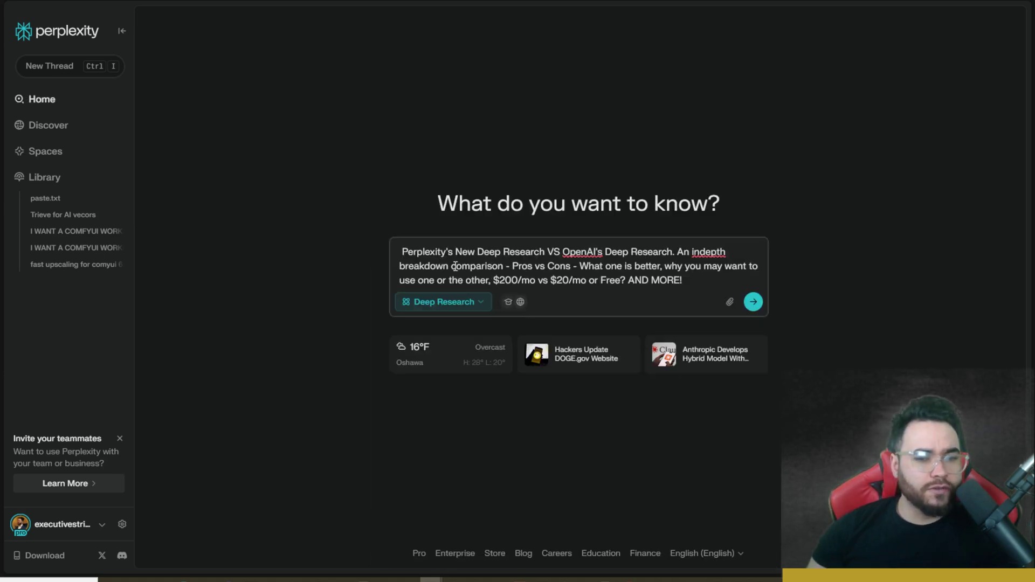
Limit the query's sources to Web and Academic by switching off Social
{"action": "left_click", "coordinate": [520, 302]}
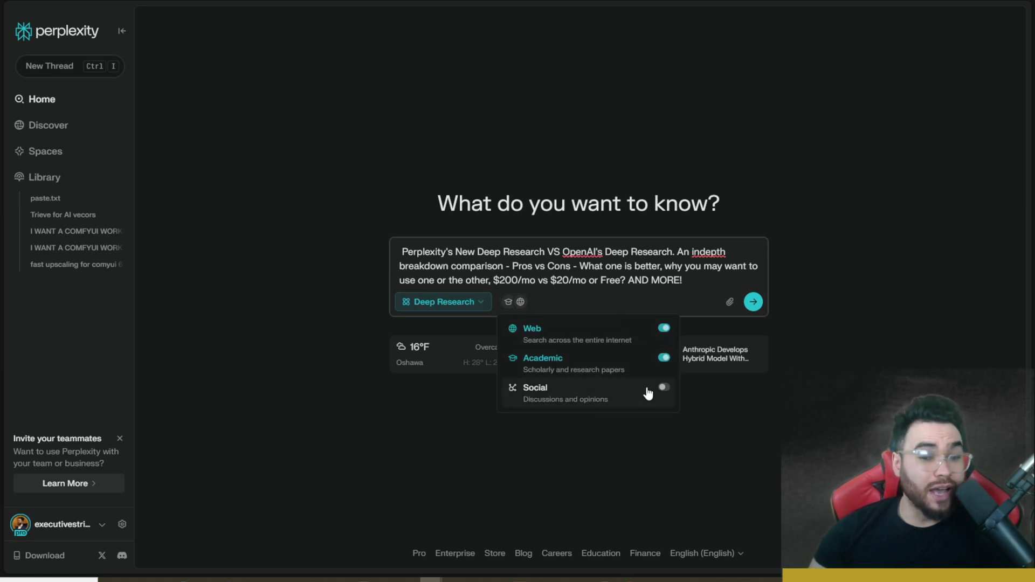
{"action": "left_click", "coordinate": [619, 310]}
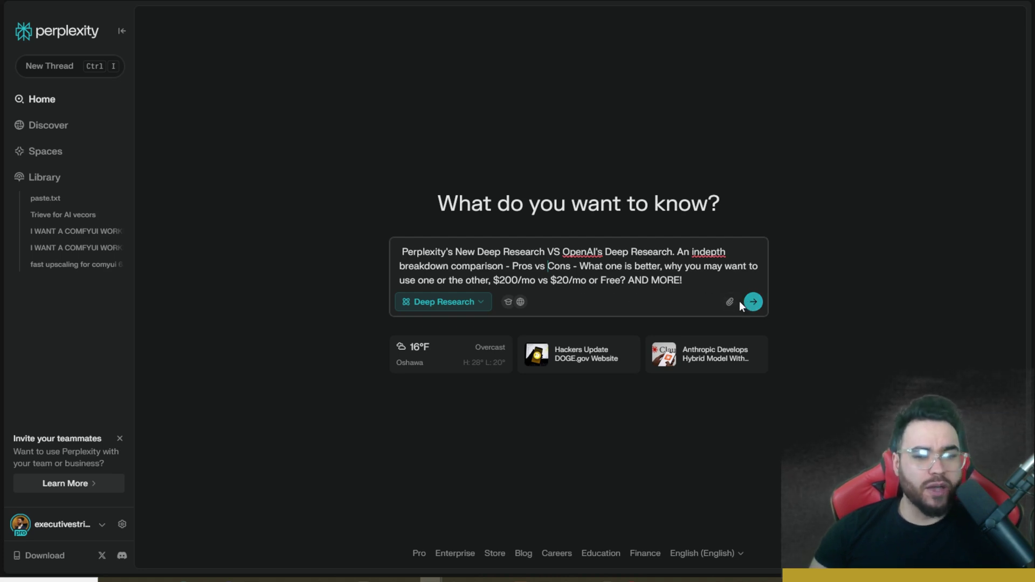
Submit the comparison query for Deep Research and expand its first research steps
{"action": "left_click", "coordinate": [754, 302]}
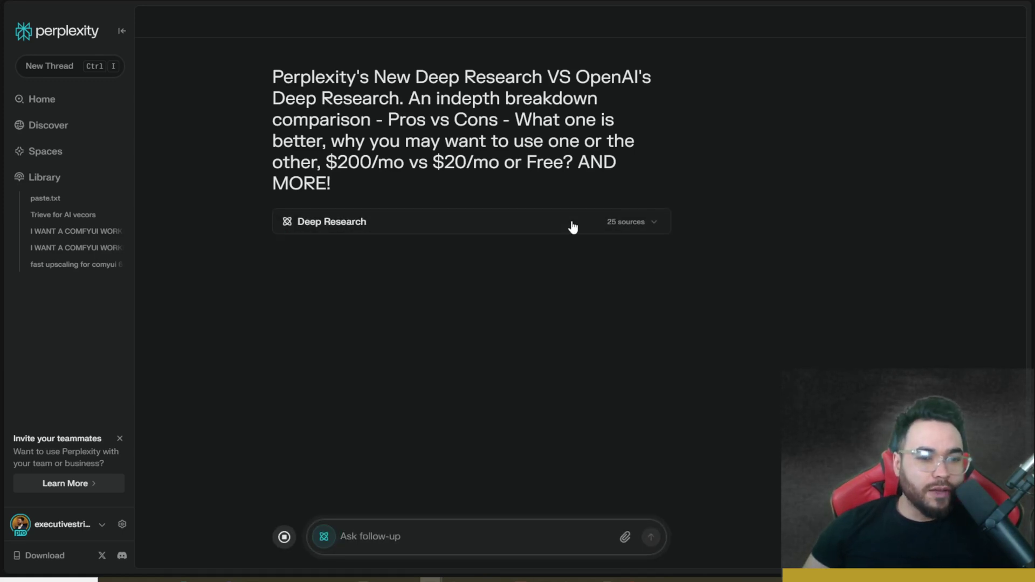
{"action": "left_click", "coordinate": [484, 248]}
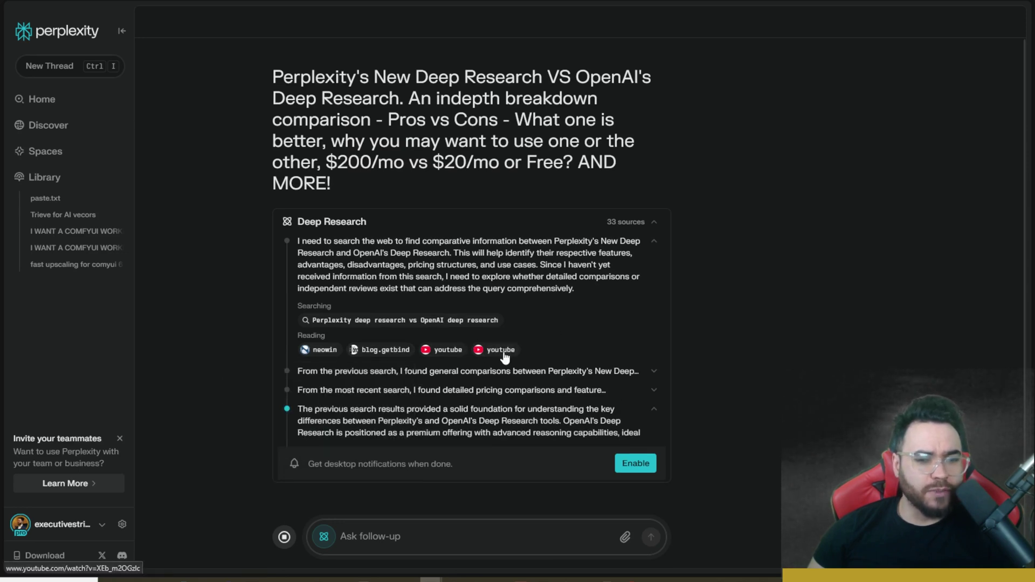
{"action": "left_click", "coordinate": [650, 371]}
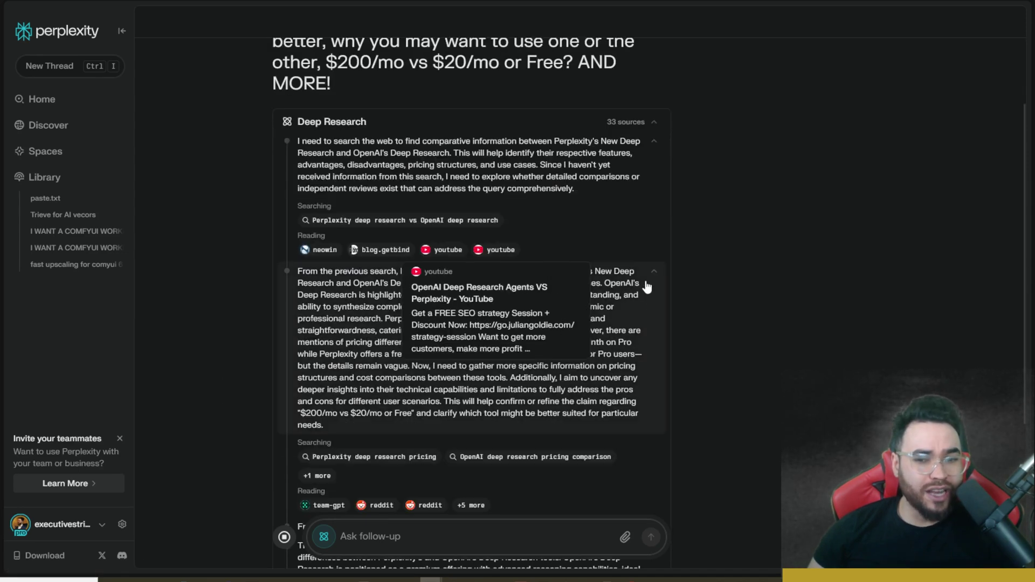
{"action": "left_click", "coordinate": [377, 289]}
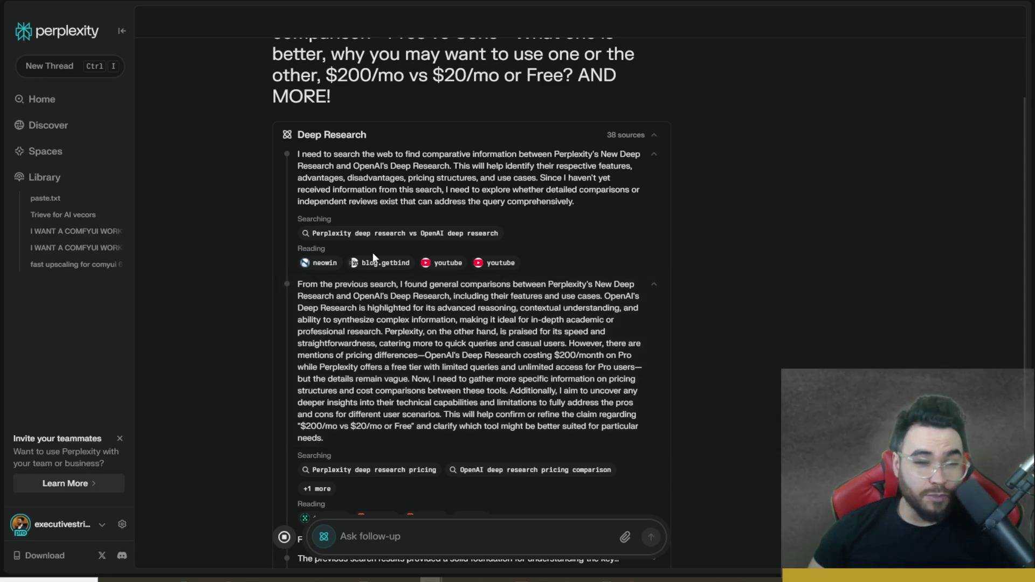
Follow the run down to its newest steps, expanding them up to the ChatGPT pricing search
{"action": "scroll", "coordinate": [418, 351], "scroll_direction": "down", "scroll_amount": 1}
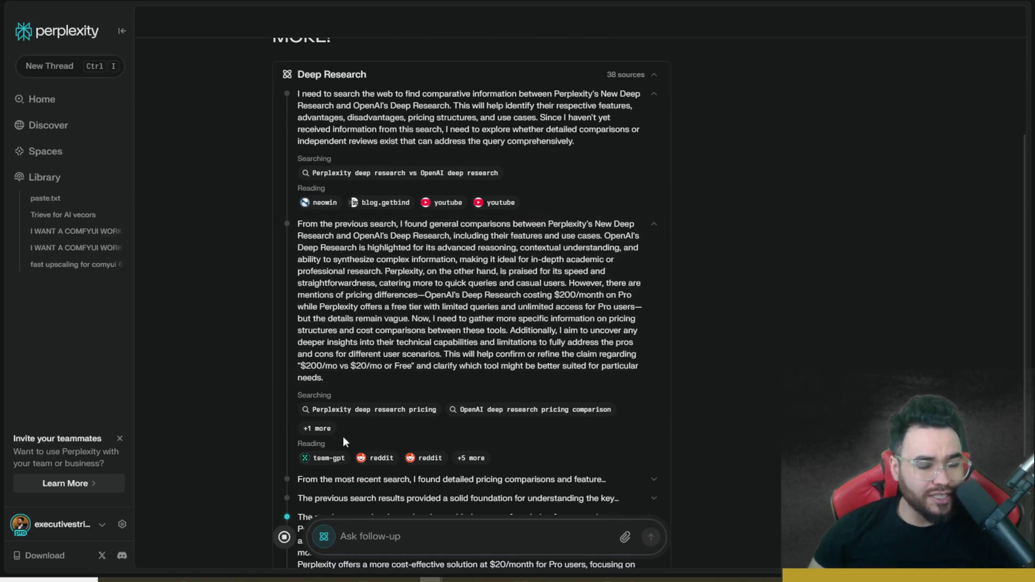
{"action": "scroll", "coordinate": [342, 445], "scroll_direction": "down", "scroll_amount": 1}
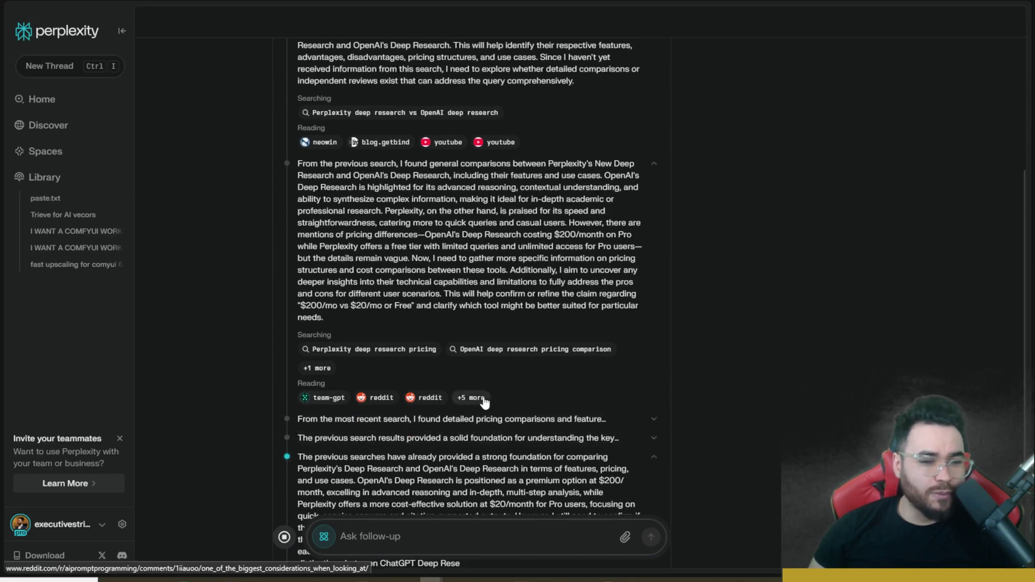
{"action": "scroll", "coordinate": [496, 408], "scroll_direction": "down", "scroll_amount": 1}
{"action": "left_click", "coordinate": [416, 358]}
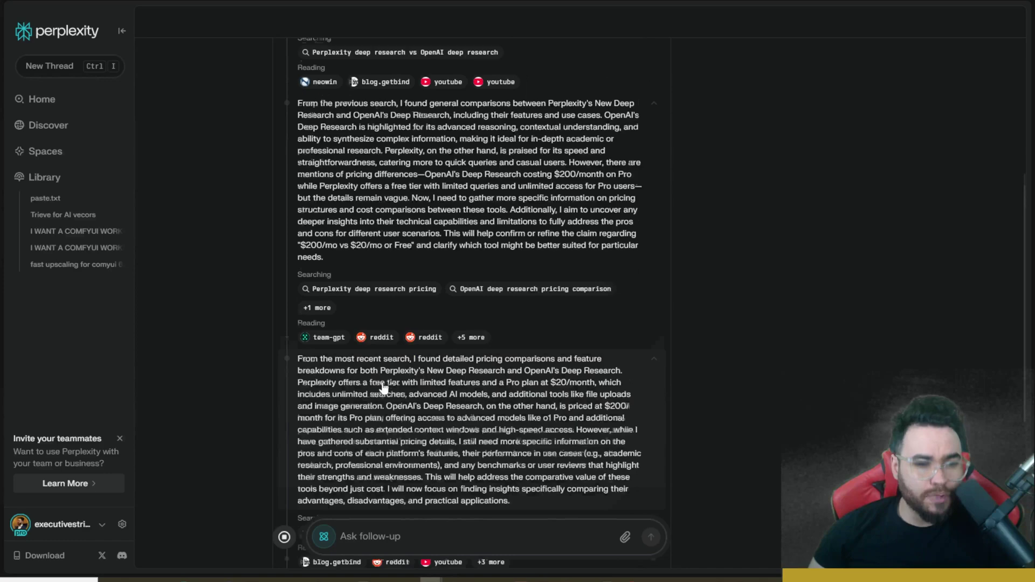
{"action": "scroll", "coordinate": [354, 395], "scroll_direction": "down", "scroll_amount": 2}
{"action": "left_click", "coordinate": [371, 401]}
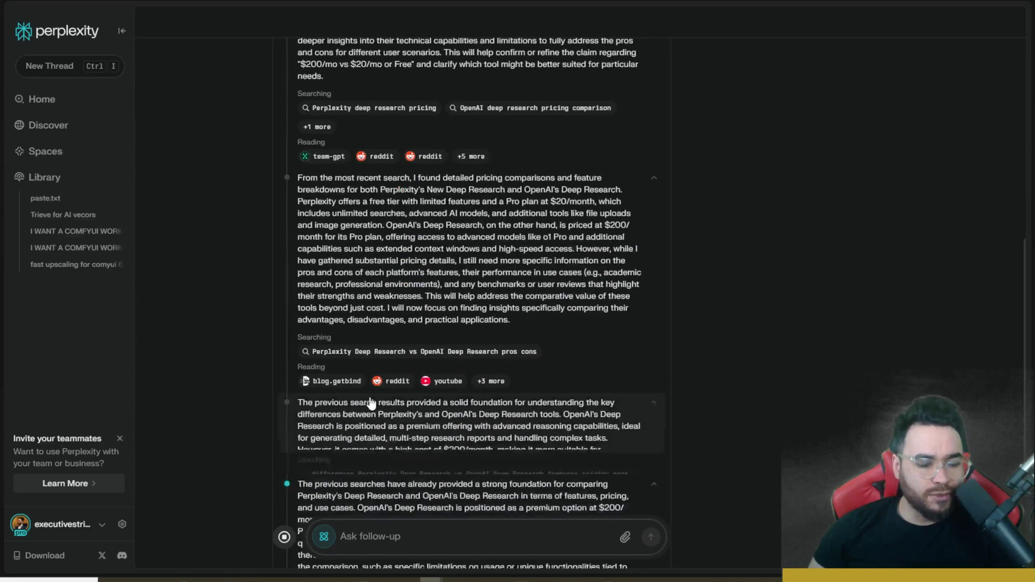
{"action": "scroll", "coordinate": [309, 360], "scroll_direction": "down", "scroll_amount": 2}
{"action": "scroll", "coordinate": [296, 357], "scroll_direction": "down", "scroll_amount": 4}
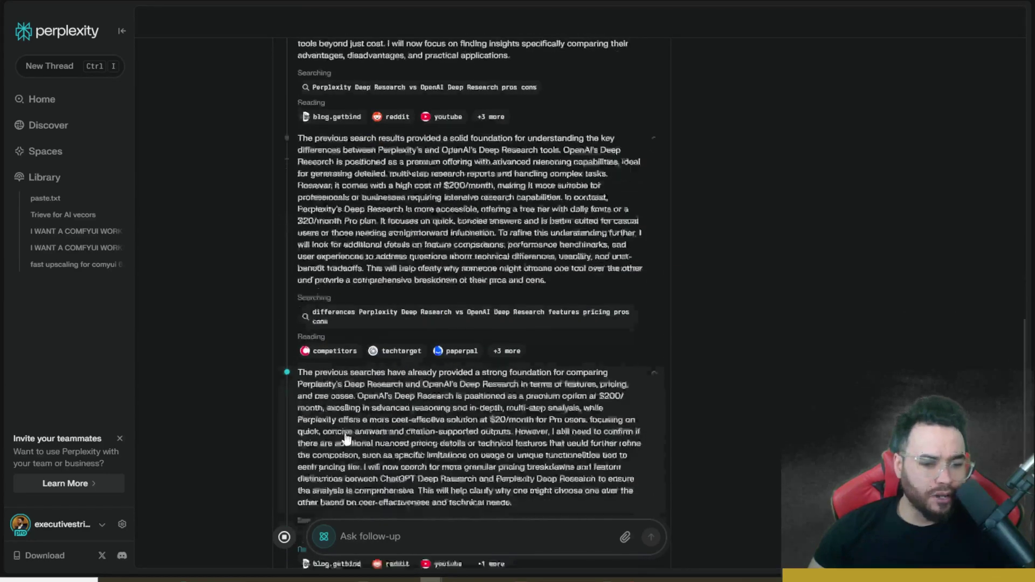
{"action": "scroll", "coordinate": [364, 423], "scroll_direction": "down", "scroll_amount": 1}
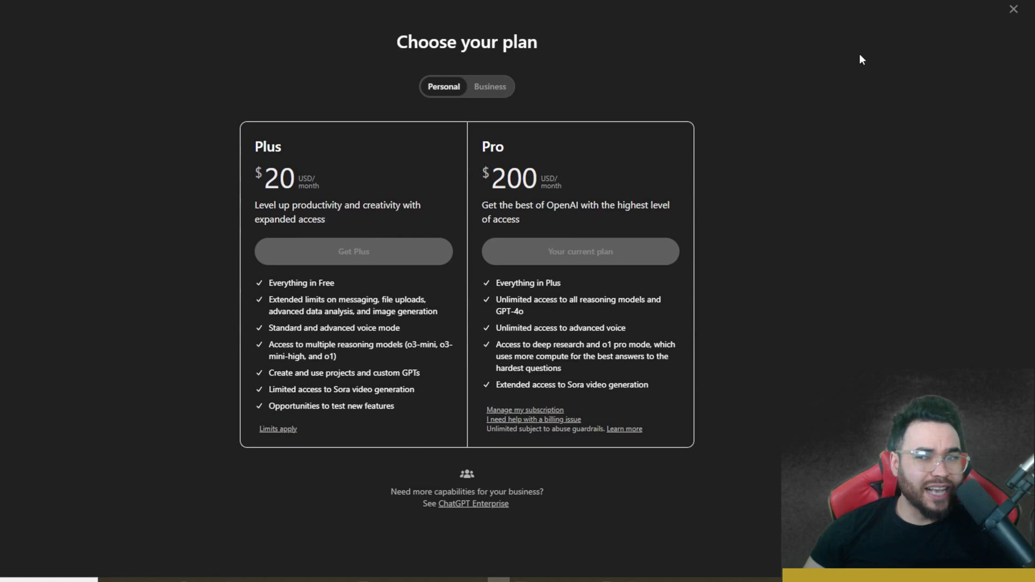
Close the ChatGPT plans modal and send the pasted comparison prompt with Deep research on
{"action": "left_click", "coordinate": [1013, 10]}
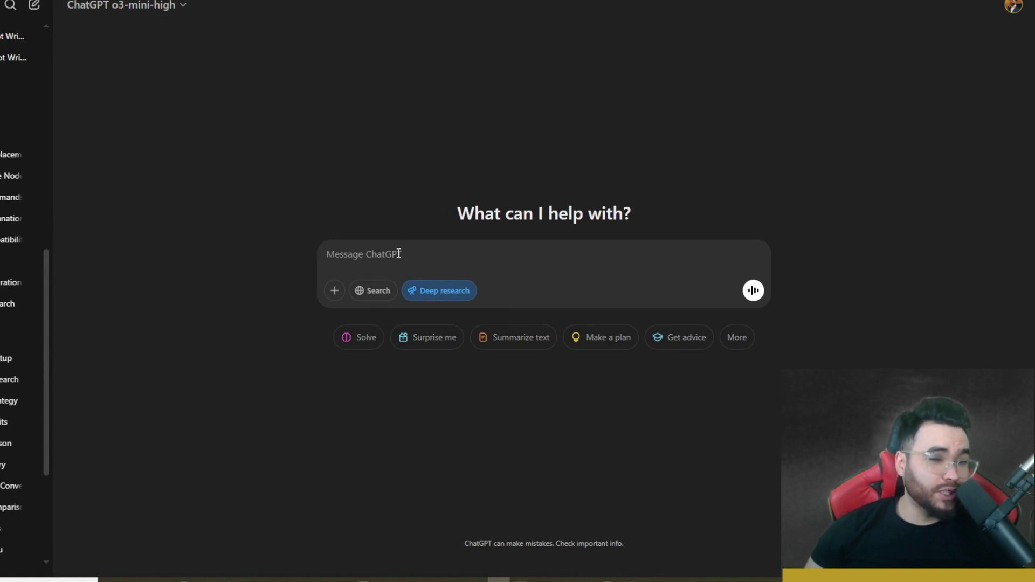
{"action": "type", "text": "Perplexity's New Deep Research VS OpenAI's Deep Research. An indepth breakdown comparison - Pros vs Cons - What one is better, why you may want to use one or the other, $200/mo vs $20/mo or Free? AND MORE!"}
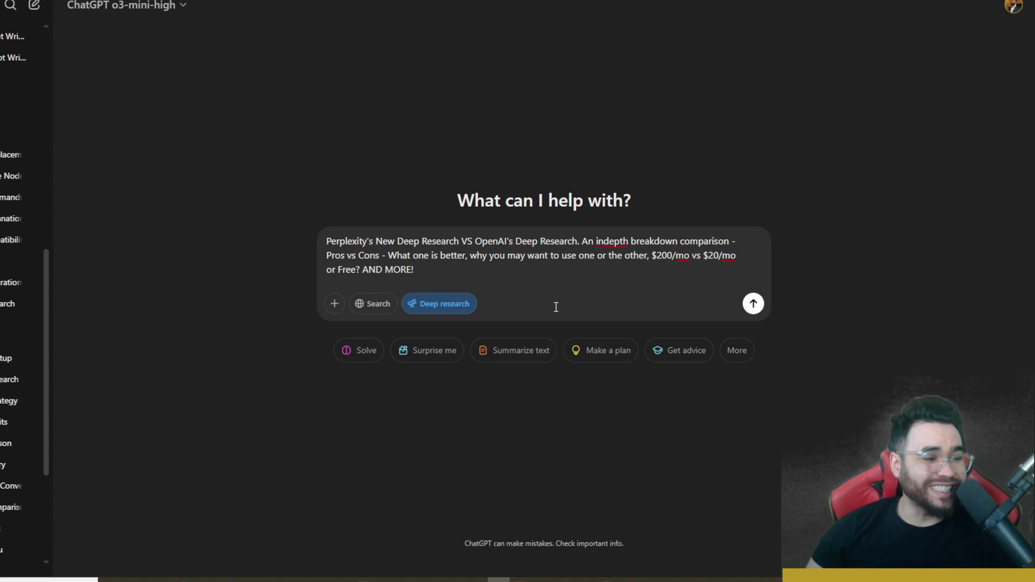
{"action": "left_click", "coordinate": [754, 305]}
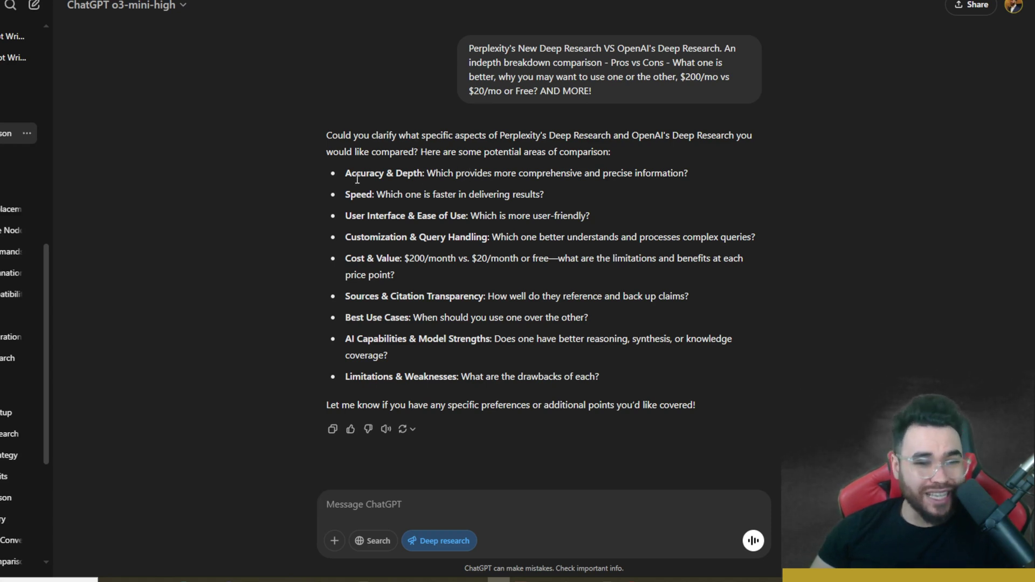
Answer the clarifying questions with 'Cover all of that and more!'
{"action": "left_click_drag", "start_coordinate": [357, 179], "coordinate": [393, 201]}
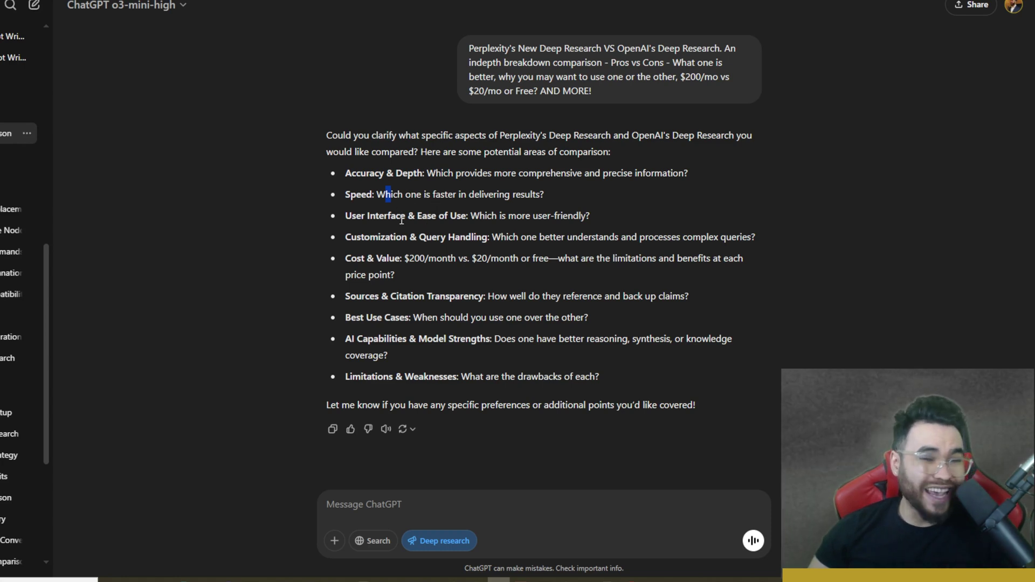
{"action": "type", "text": "Cover all of that and more!"}
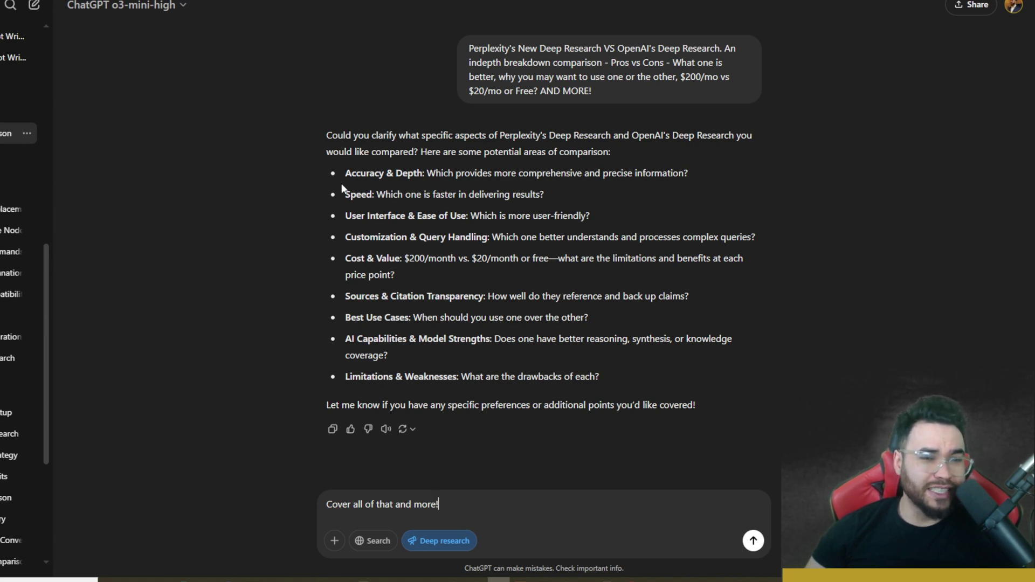
{"action": "left_click_drag", "start_coordinate": [345, 172], "coordinate": [418, 196]}
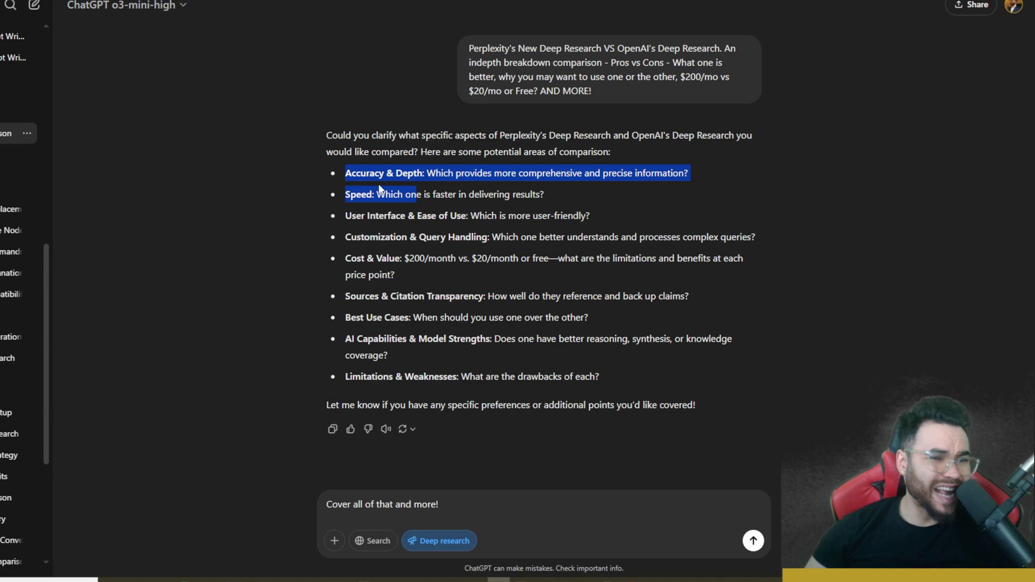
{"action": "left_click", "coordinate": [473, 220]}
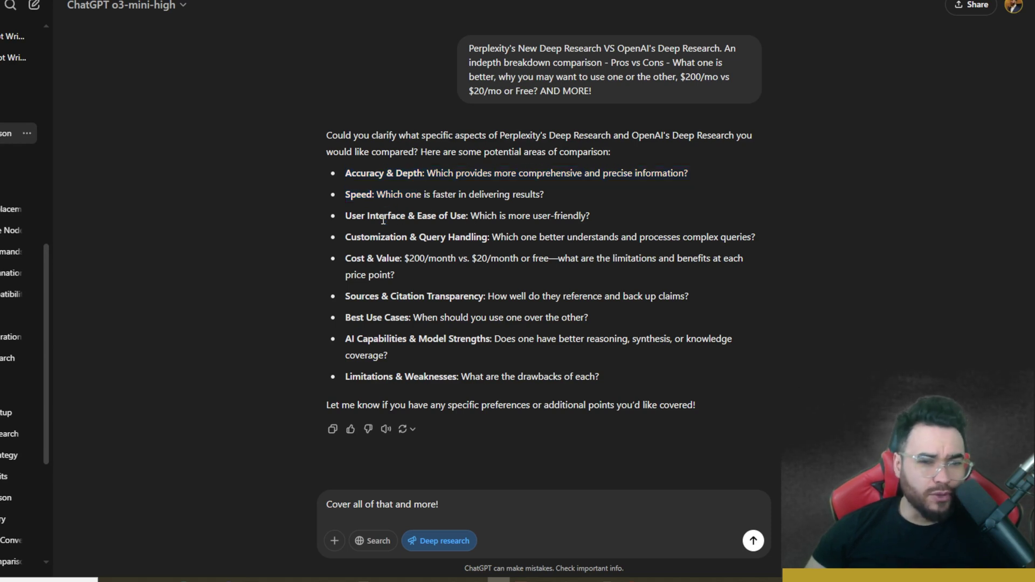
{"action": "left_click_drag", "start_coordinate": [327, 507], "coordinate": [451, 508]}
{"action": "left_click", "coordinate": [503, 508]}
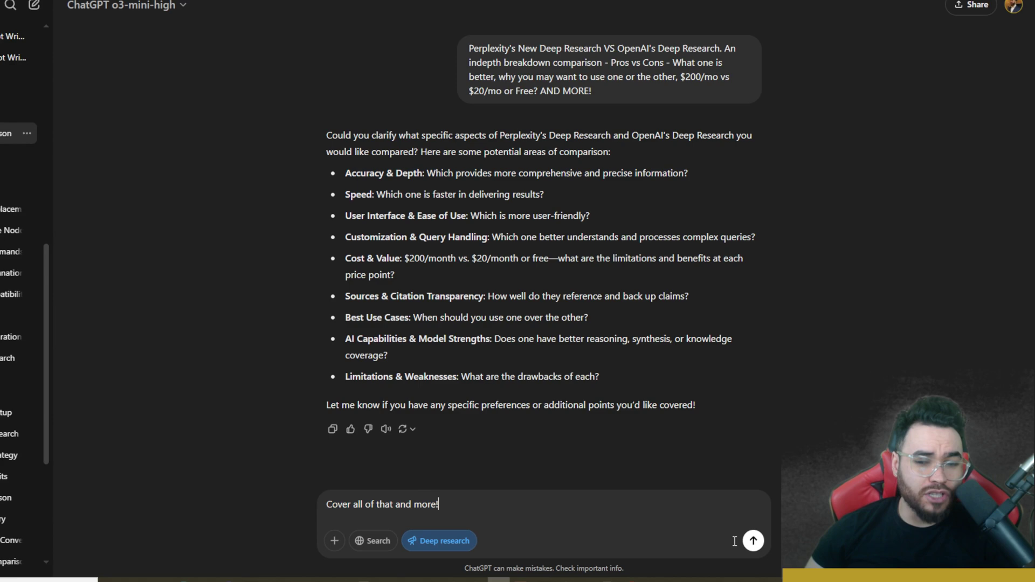
{"action": "left_click", "coordinate": [752, 540]}
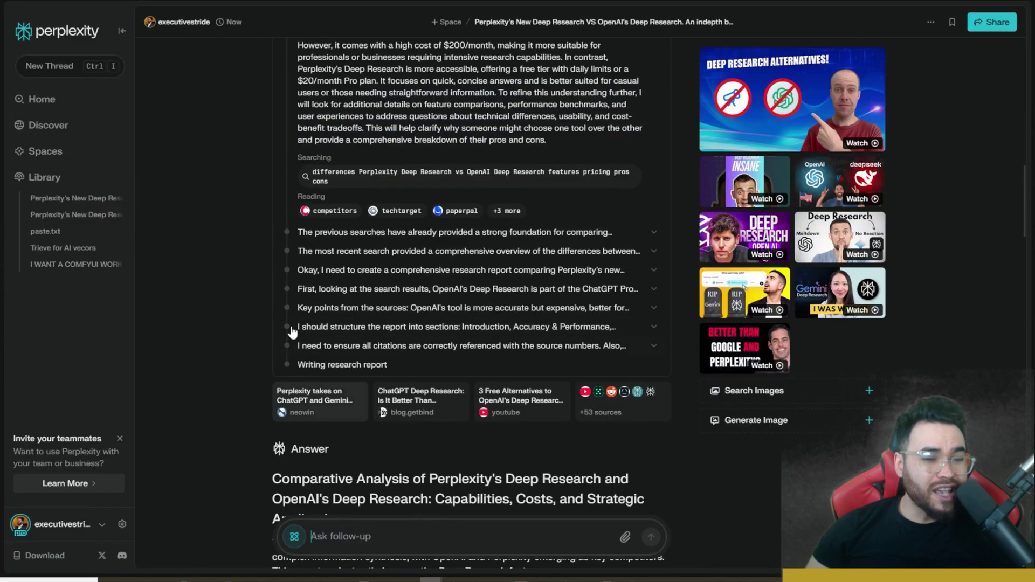
Check the finished report's list of 56 sources, then read into its Executive Summary
{"action": "mouse_move", "coordinate": [339, 408]}
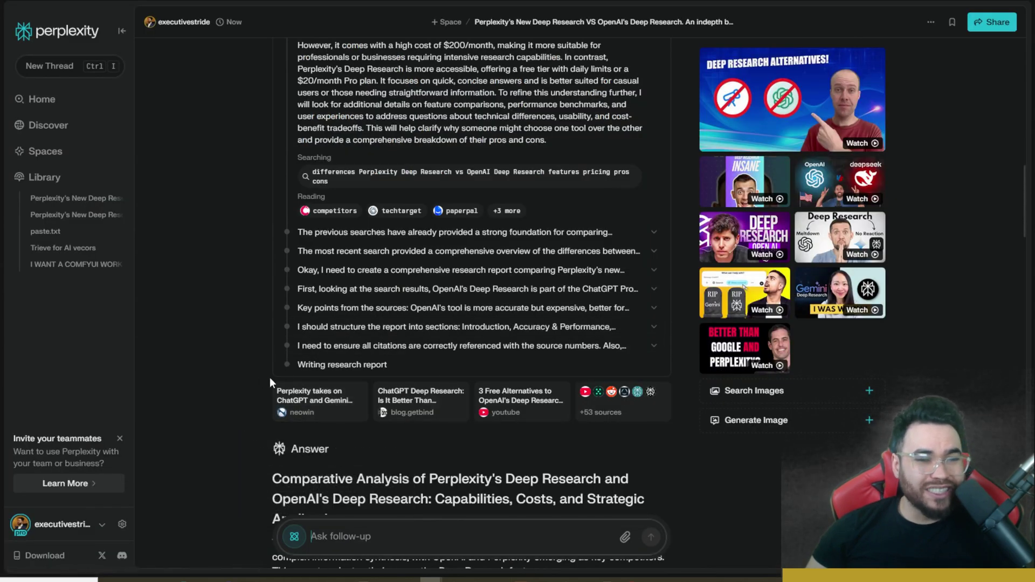
{"action": "scroll", "coordinate": [384, 384], "scroll_direction": "up", "scroll_amount": 8}
{"action": "scroll", "coordinate": [384, 384], "scroll_direction": "up", "scroll_amount": 6}
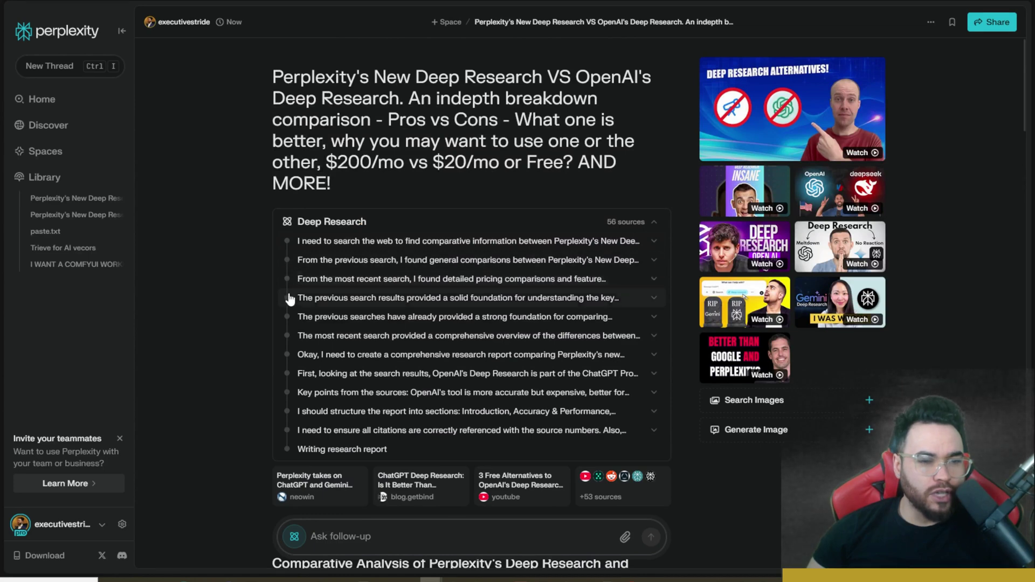
{"action": "scroll", "coordinate": [315, 410], "scroll_direction": "down", "scroll_amount": 1}
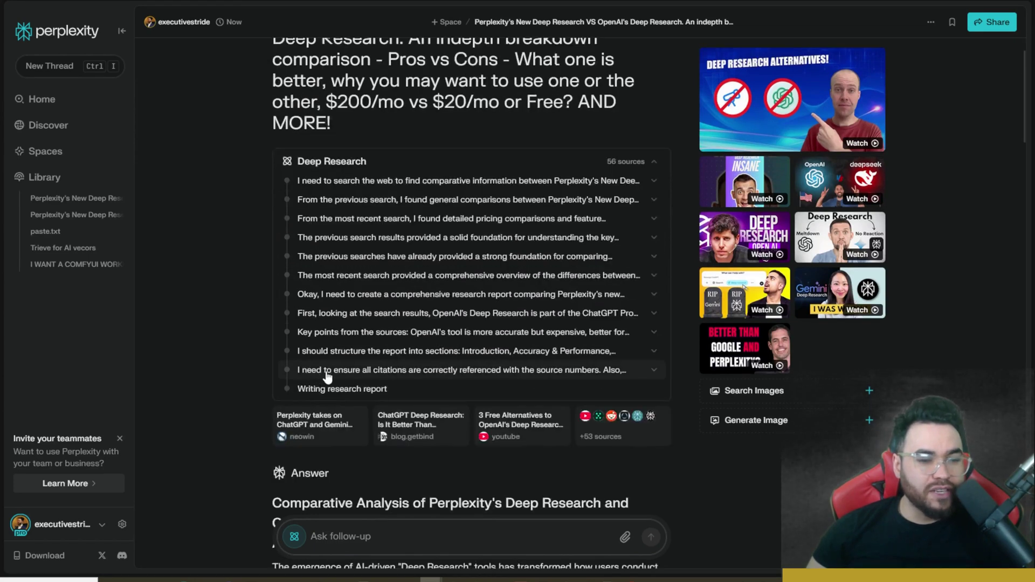
{"action": "scroll", "coordinate": [341, 390], "scroll_direction": "down", "scroll_amount": 3}
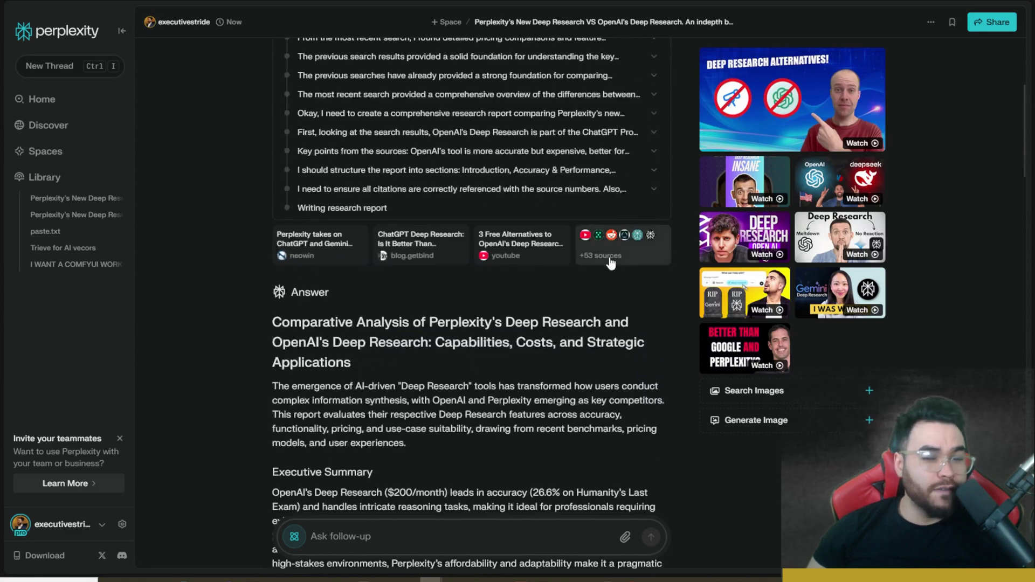
{"action": "left_click", "coordinate": [611, 258]}
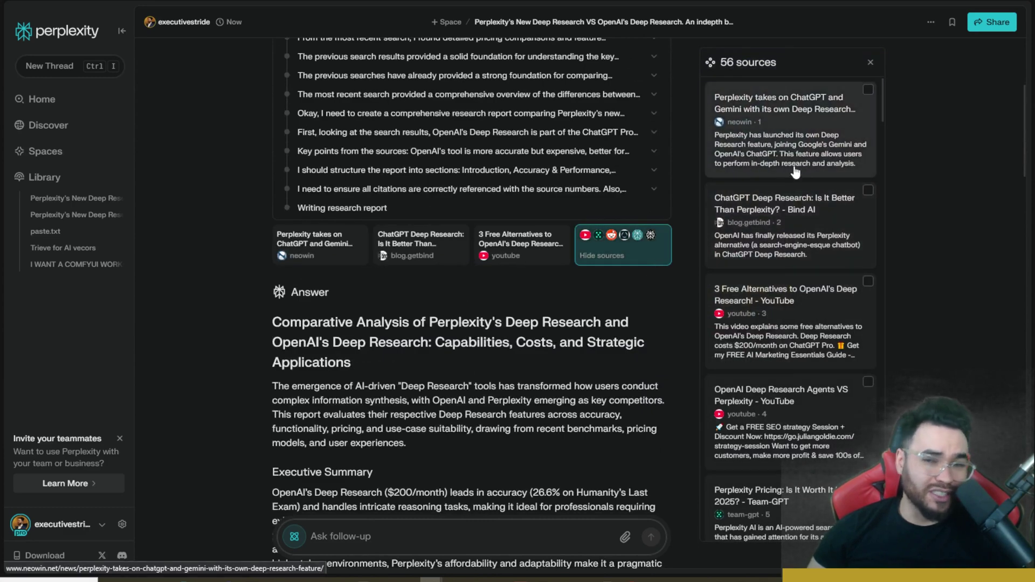
{"action": "left_click", "coordinate": [870, 62]}
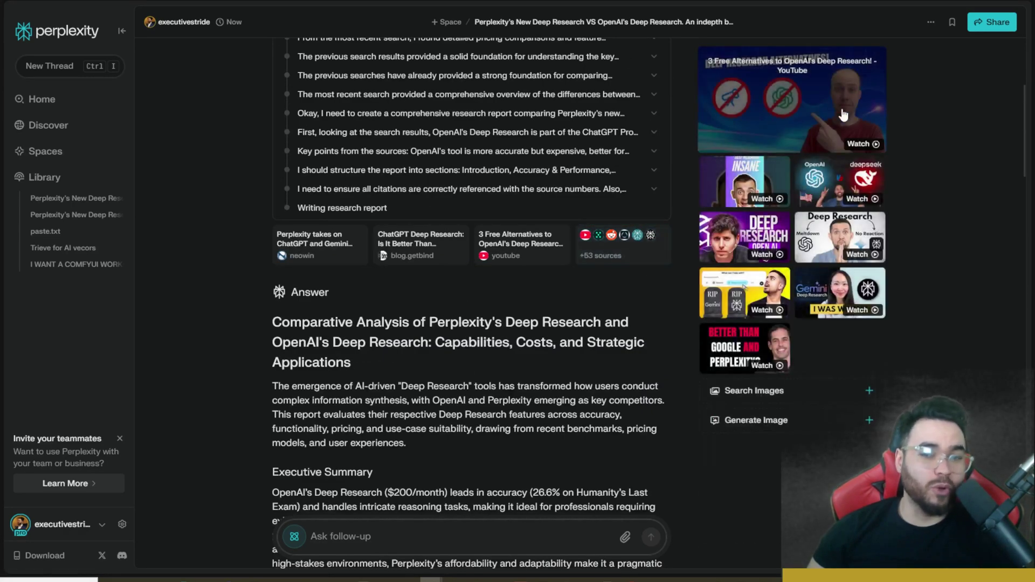
{"action": "scroll", "coordinate": [743, 155], "scroll_direction": "down", "scroll_amount": 2}
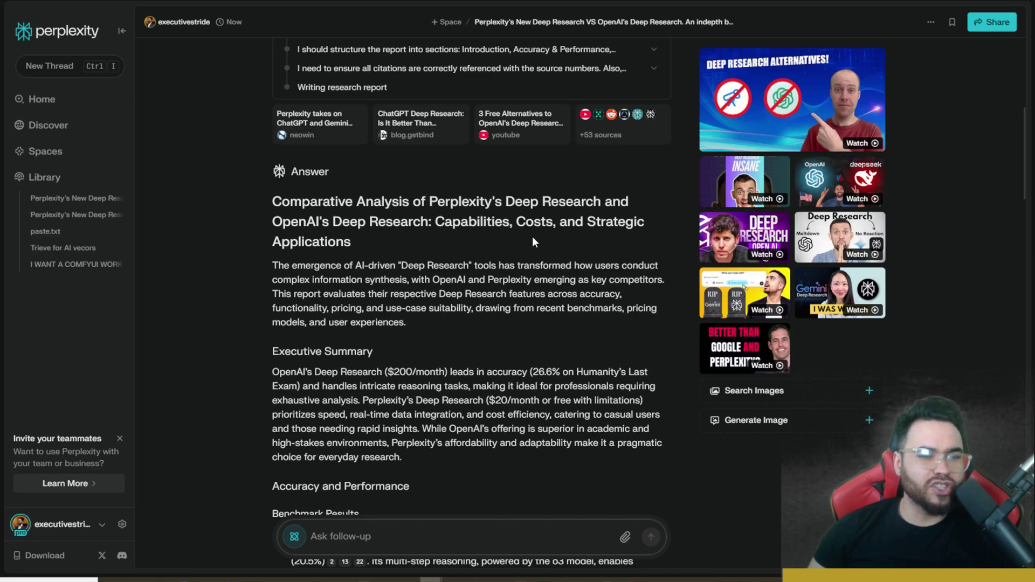
{"action": "scroll", "coordinate": [289, 258], "scroll_direction": "down", "scroll_amount": 2}
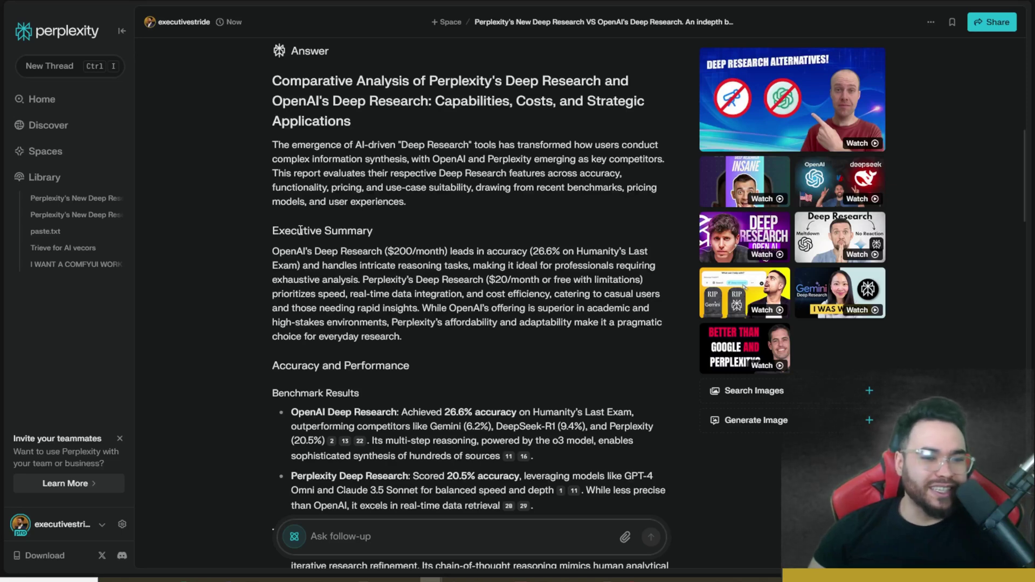
{"action": "left_click_drag", "start_coordinate": [292, 231], "coordinate": [372, 237]}
{"action": "scroll", "coordinate": [377, 242], "scroll_direction": "down", "scroll_amount": 1}
{"action": "left_click", "coordinate": [331, 196]}
{"action": "scroll", "coordinate": [339, 239], "scroll_direction": "down", "scroll_amount": 1}
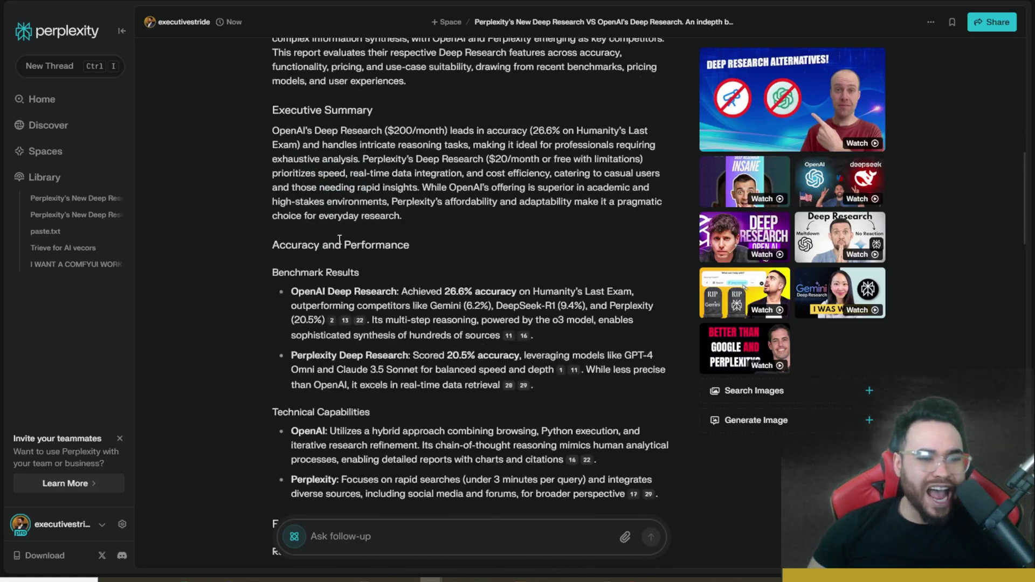
{"action": "left_click_drag", "start_coordinate": [315, 277], "coordinate": [359, 276]}
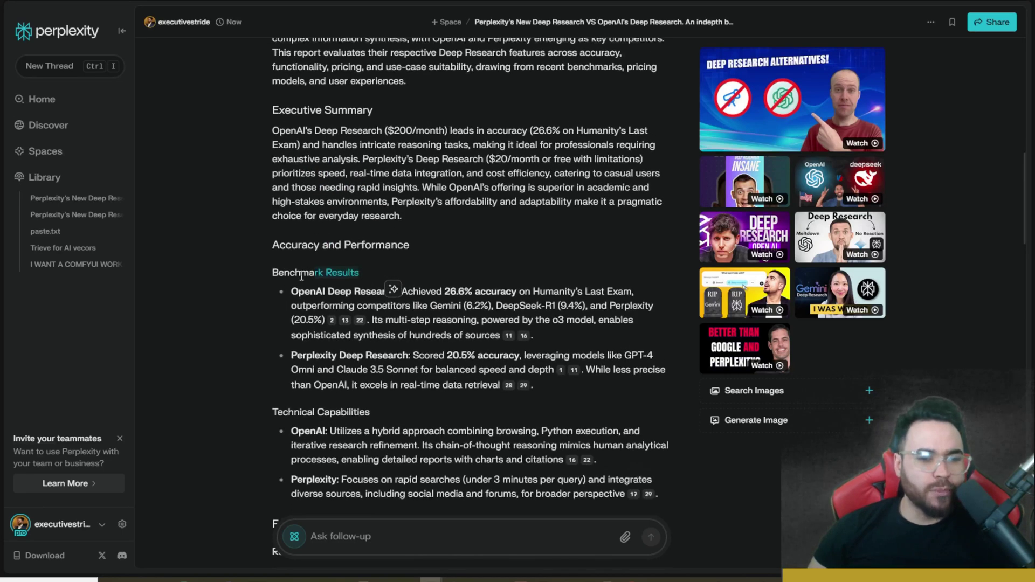
{"action": "scroll", "coordinate": [318, 280], "scroll_direction": "down", "scroll_amount": 2}
{"action": "left_click", "coordinate": [297, 294]}
{"action": "left_click_drag", "start_coordinate": [303, 294], "coordinate": [371, 296]}
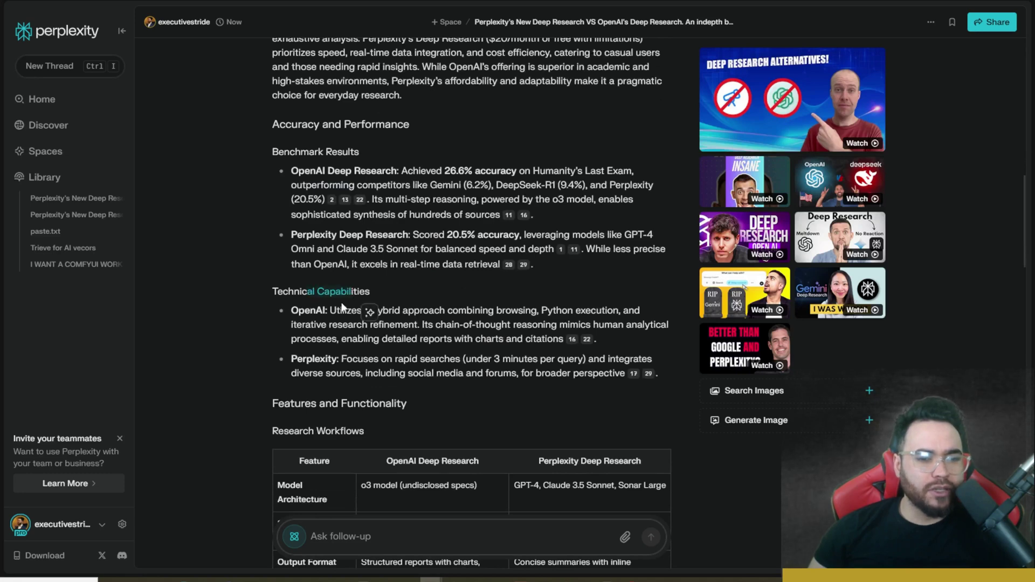
{"action": "scroll", "coordinate": [334, 302], "scroll_direction": "down", "scroll_amount": 2}
{"action": "left_click", "coordinate": [294, 291]}
{"action": "left_click_drag", "start_coordinate": [294, 290], "coordinate": [388, 285]}
{"action": "scroll", "coordinate": [413, 302], "scroll_direction": "down", "scroll_amount": 2}
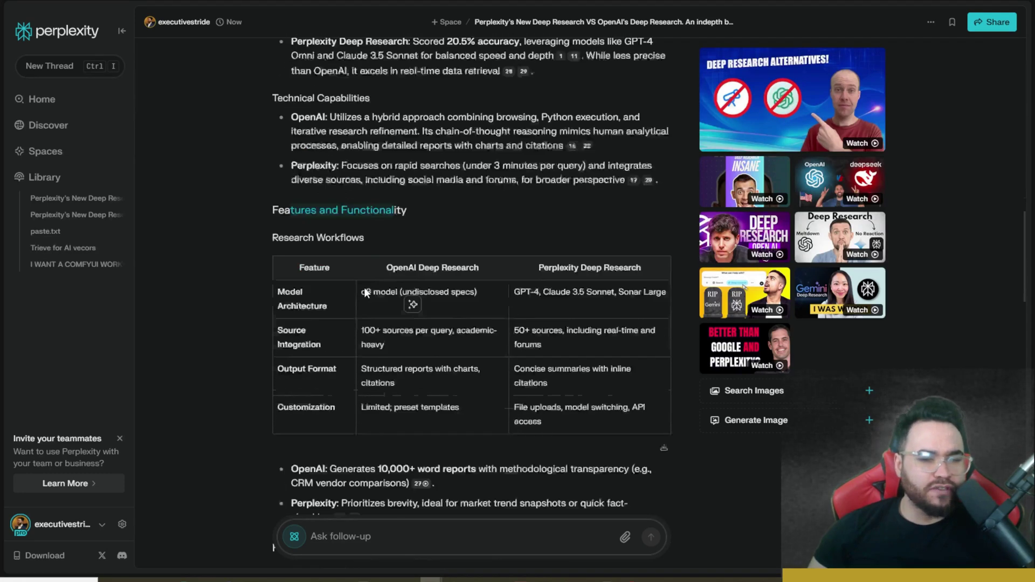
{"action": "left_click_drag", "start_coordinate": [295, 195], "coordinate": [365, 192]}
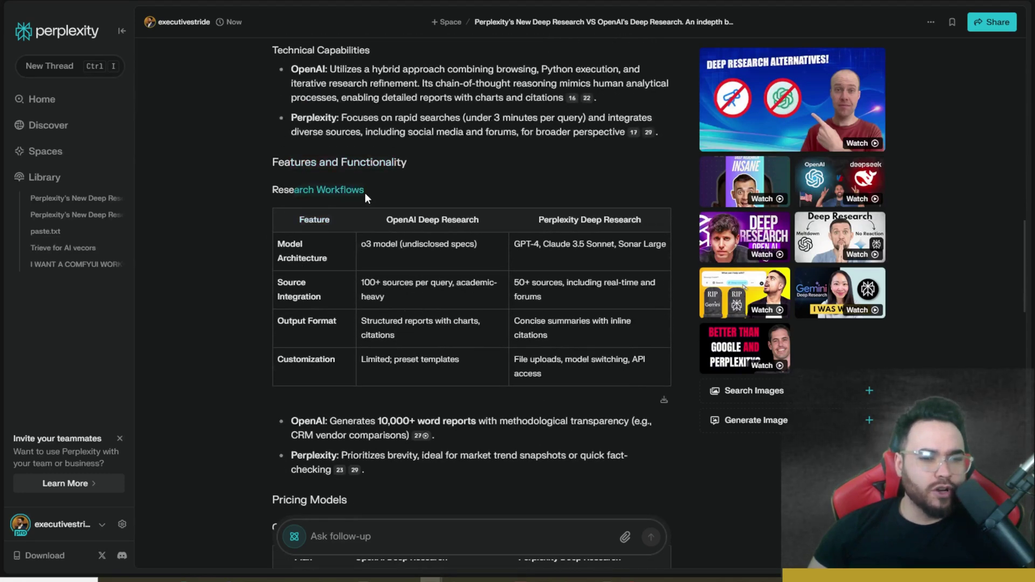
{"action": "left_click_drag", "start_coordinate": [315, 221], "coordinate": [444, 224]}
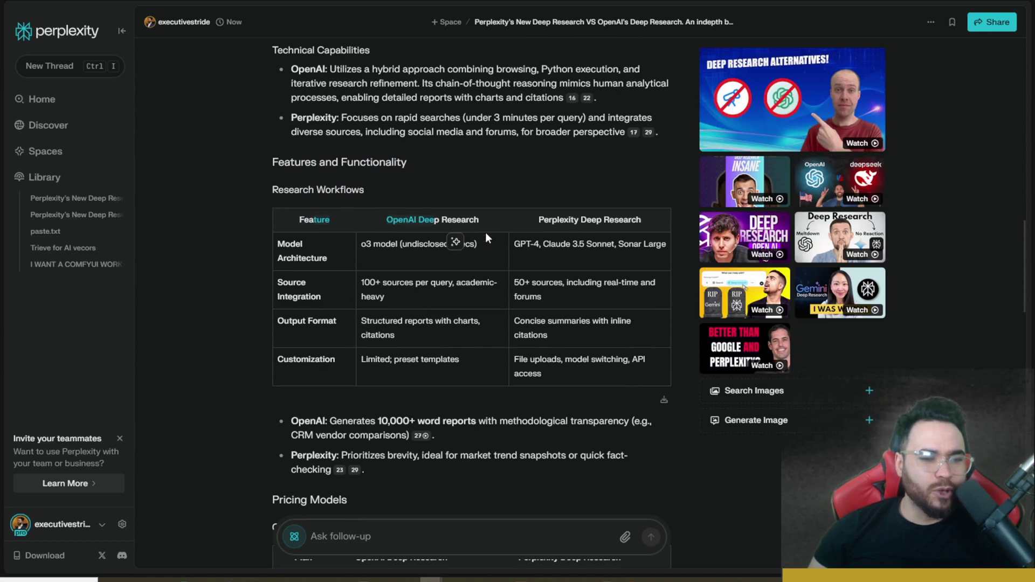
{"action": "left_click", "coordinate": [532, 225]}
{"action": "left_click_drag", "start_coordinate": [297, 250], "coordinate": [298, 240]}
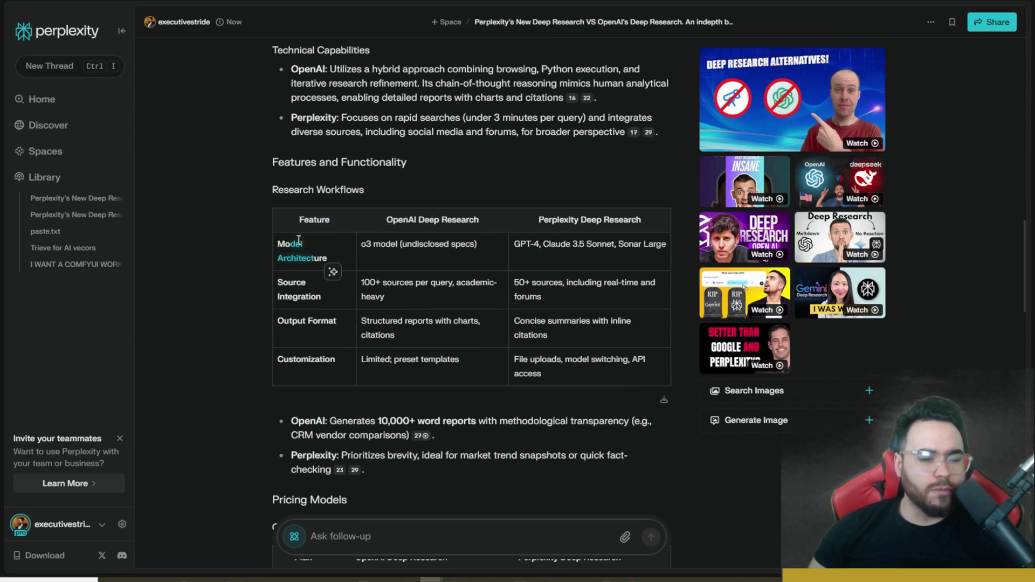
{"action": "left_click_drag", "start_coordinate": [283, 297], "coordinate": [336, 323]}
{"action": "left_click_drag", "start_coordinate": [283, 361], "coordinate": [335, 360]}
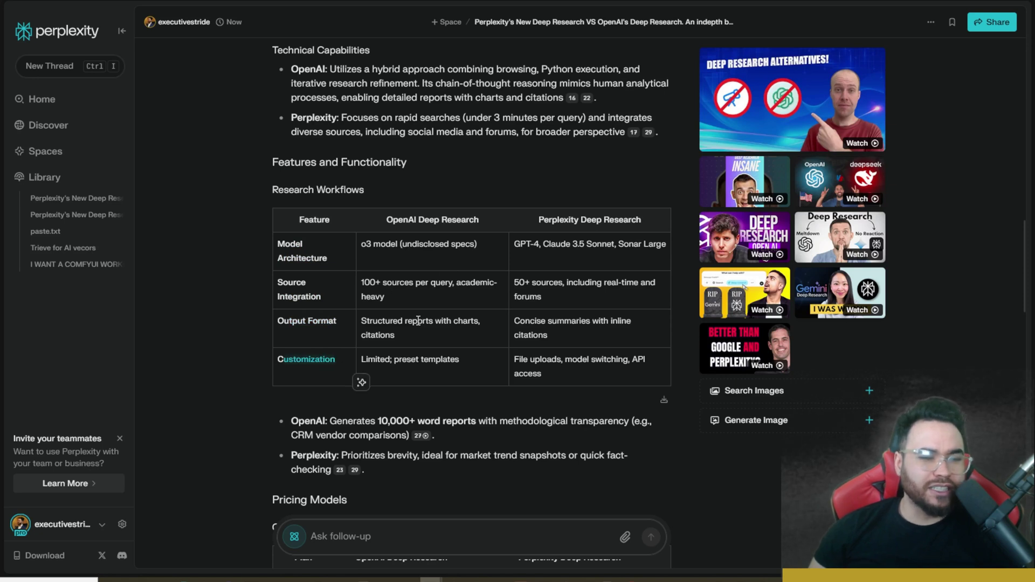
{"action": "left_click_drag", "start_coordinate": [408, 220], "coordinate": [439, 221]}
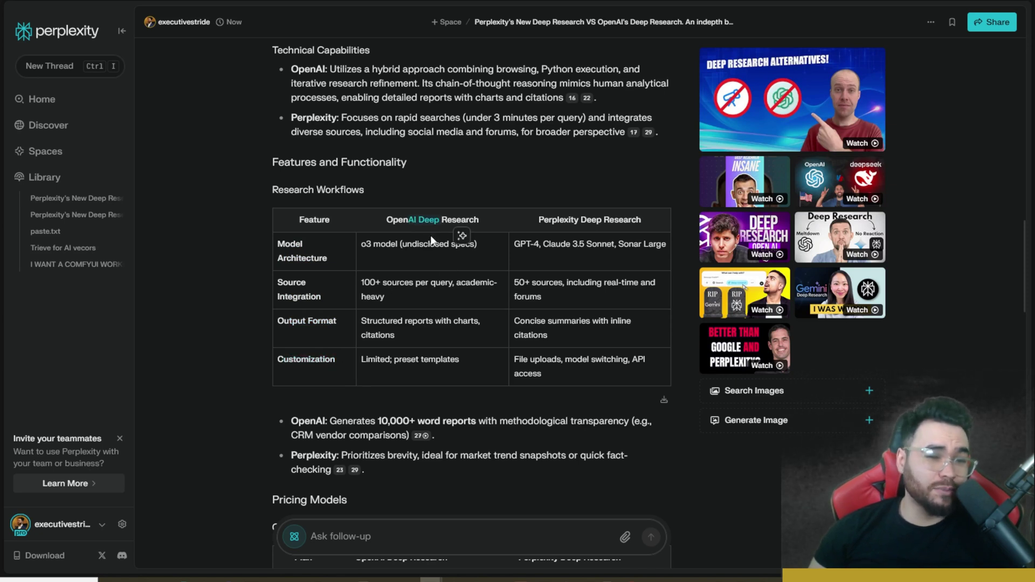
{"action": "left_click", "coordinate": [386, 254]}
{"action": "left_click_drag", "start_coordinate": [386, 246], "coordinate": [390, 247]}
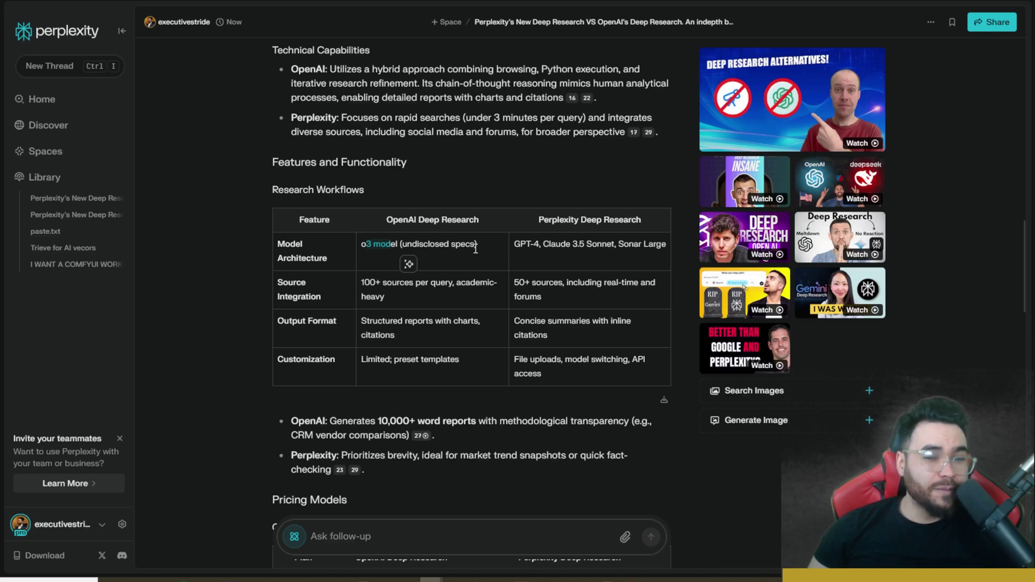
{"action": "left_click_drag", "start_coordinate": [520, 243], "coordinate": [662, 244]}
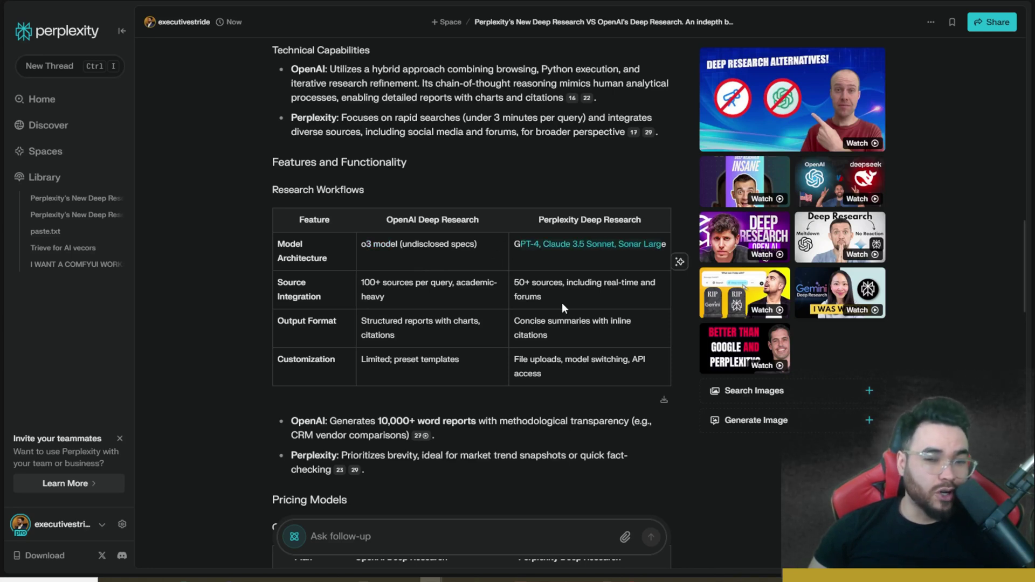
{"action": "scroll", "coordinate": [313, 220], "scroll_direction": "down", "scroll_amount": 1}
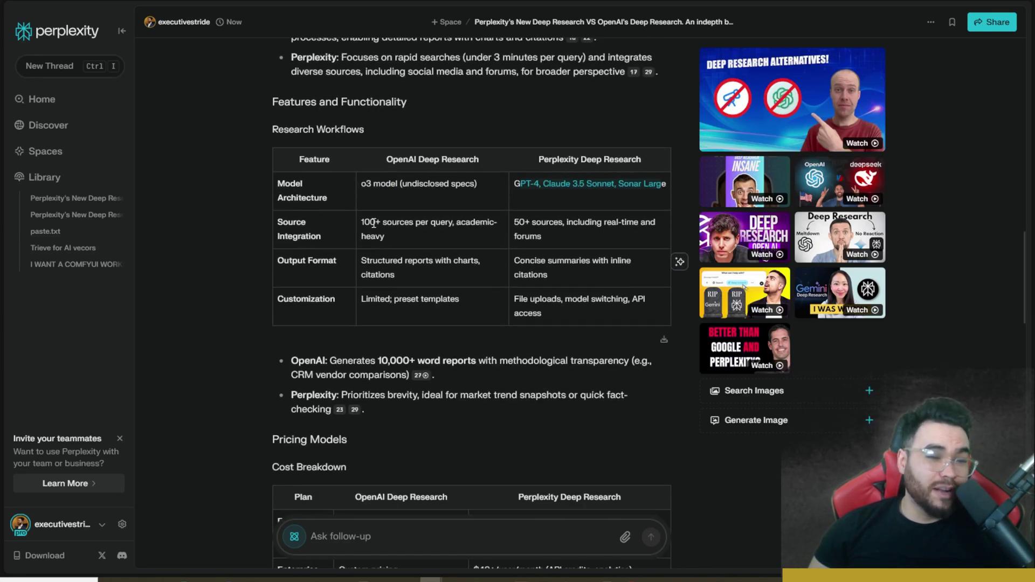
{"action": "left_click", "coordinate": [295, 225]}
{"action": "left_click_drag", "start_coordinate": [386, 222], "coordinate": [436, 221]}
{"action": "left_click", "coordinate": [434, 228]}
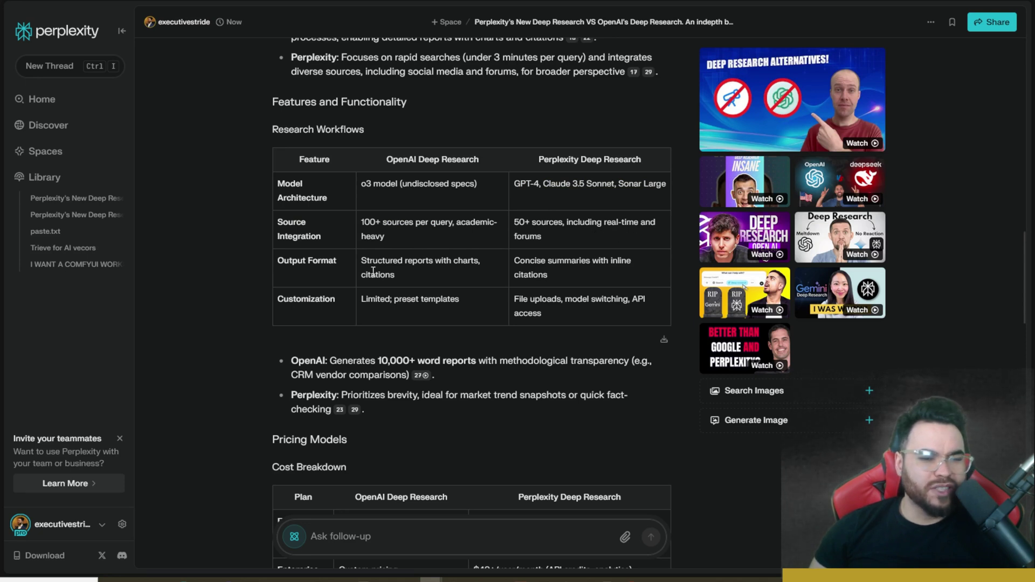
{"action": "scroll", "coordinate": [373, 272], "scroll_direction": "down", "scroll_amount": 1}
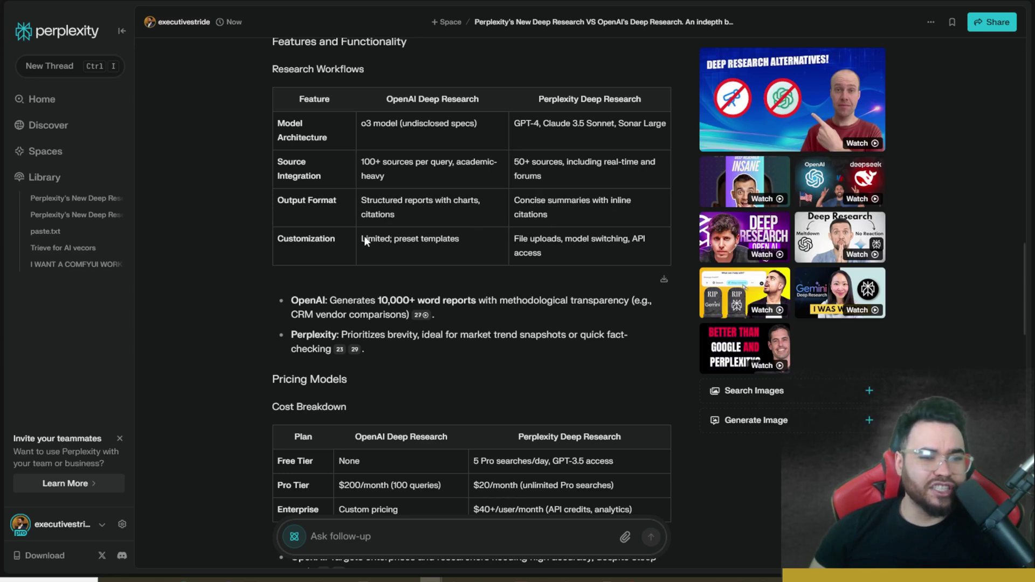
{"action": "scroll", "coordinate": [340, 179], "scroll_direction": "down", "scroll_amount": 1}
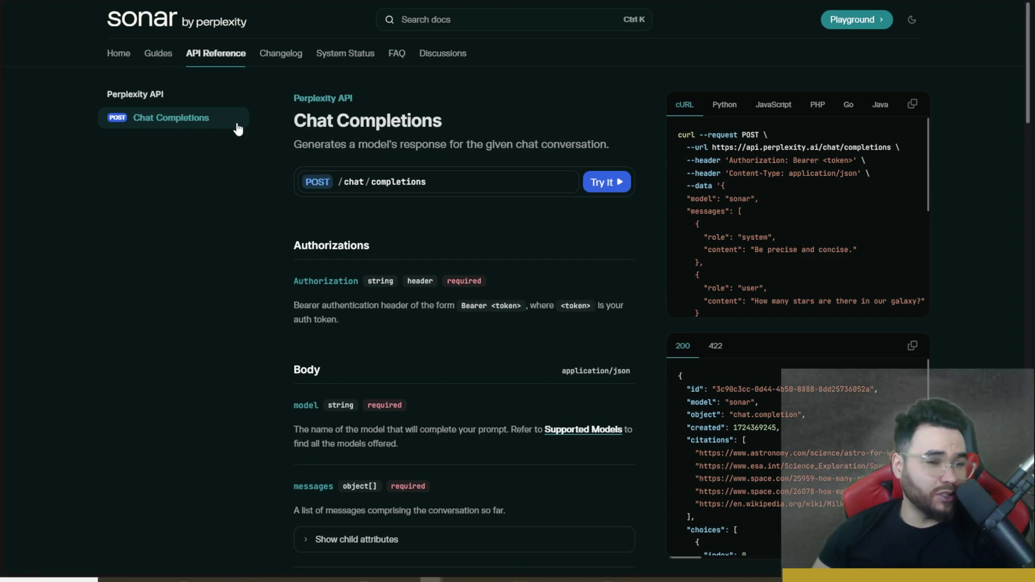
{"action": "scroll", "coordinate": [543, 195], "scroll_direction": "down", "scroll_amount": 14}
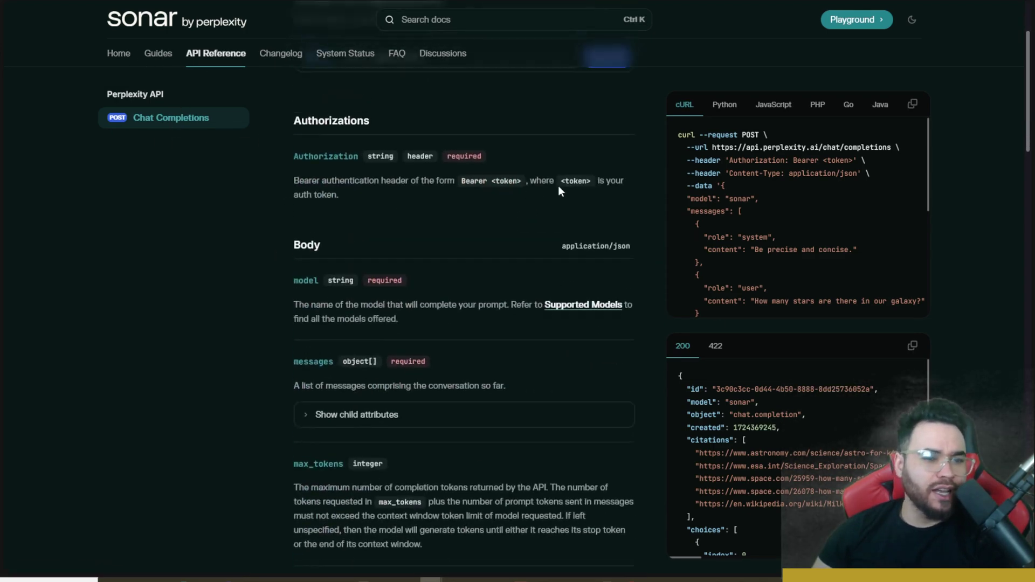
{"action": "scroll", "coordinate": [533, 200], "scroll_direction": "down", "scroll_amount": 14}
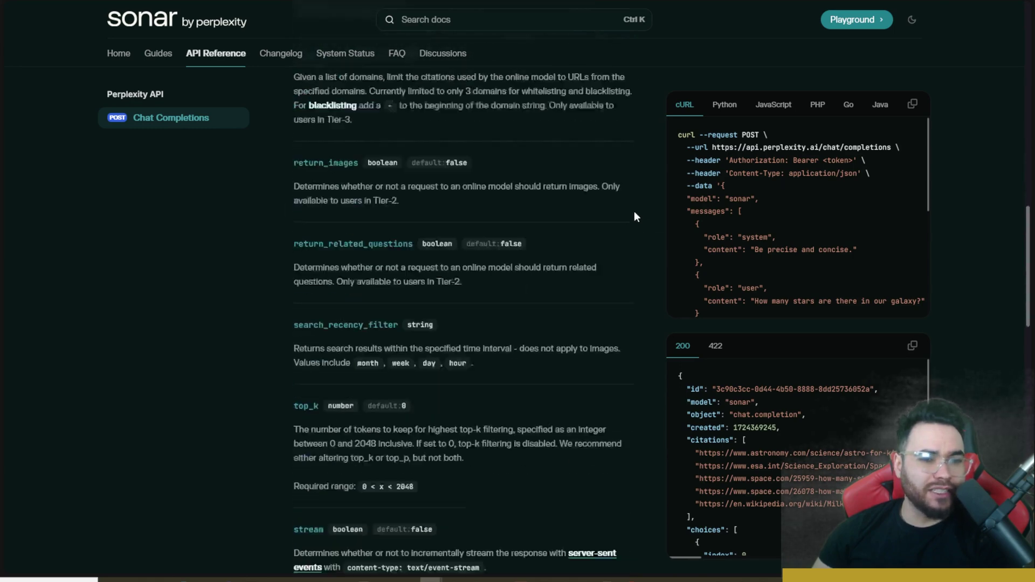
{"action": "scroll", "coordinate": [520, 234], "scroll_direction": "down", "scroll_amount": 5}
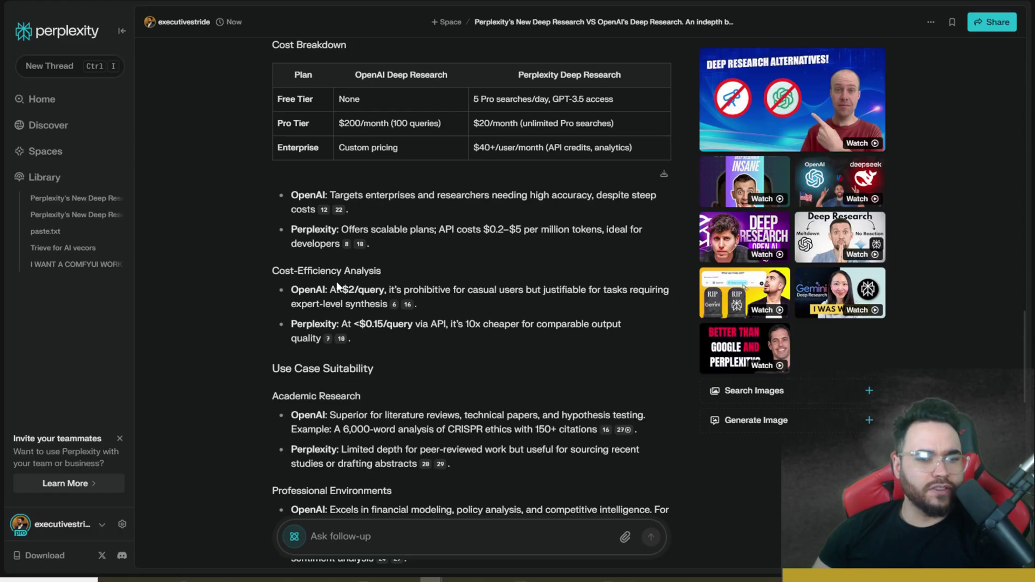
{"action": "scroll", "coordinate": [337, 282], "scroll_direction": "down", "scroll_amount": 4}
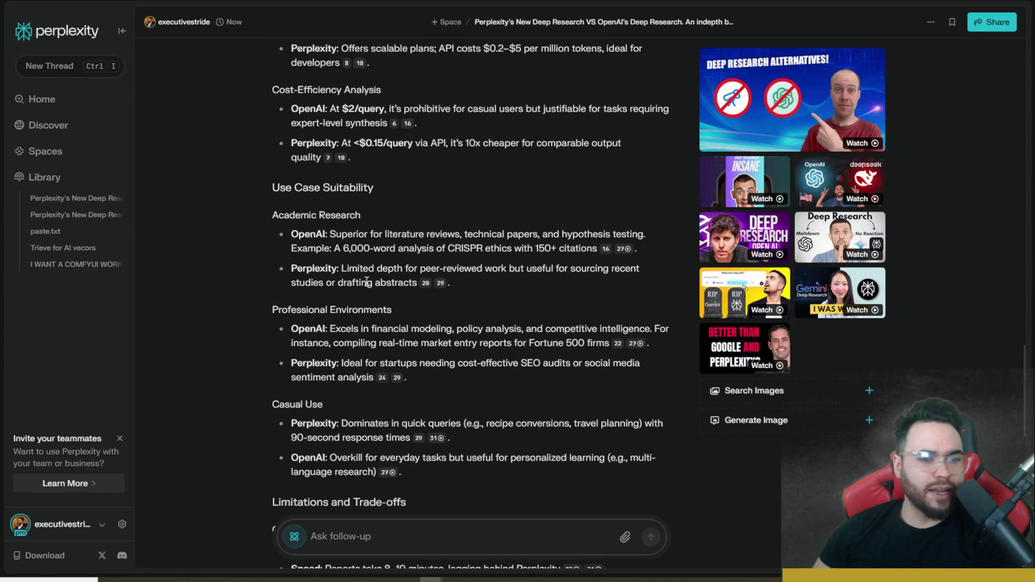
{"action": "scroll", "coordinate": [366, 281], "scroll_direction": "down", "scroll_amount": 3}
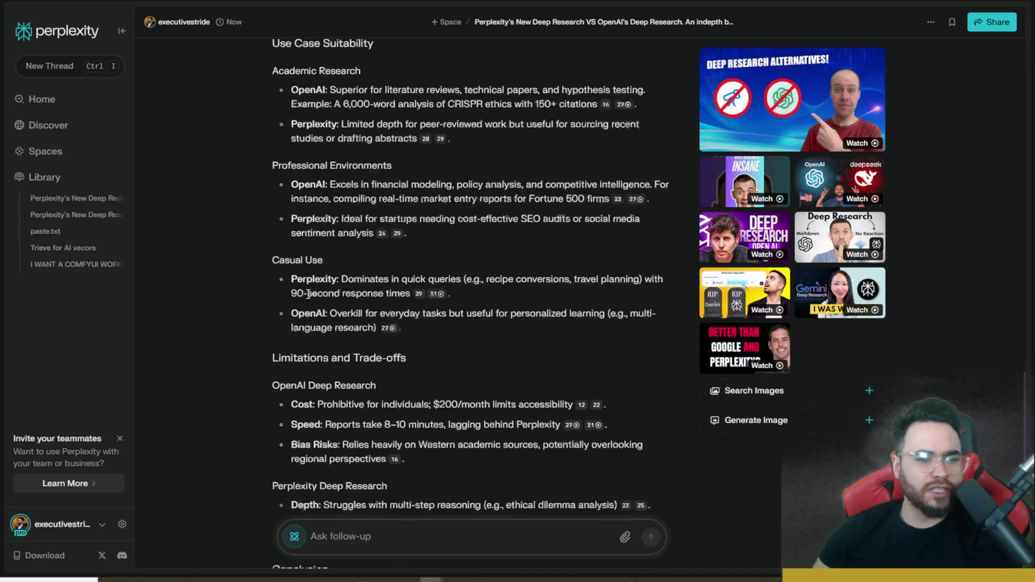
{"action": "scroll", "coordinate": [309, 294], "scroll_direction": "down", "scroll_amount": 5}
{"action": "scroll", "coordinate": [382, 236], "scroll_direction": "down", "scroll_amount": 4}
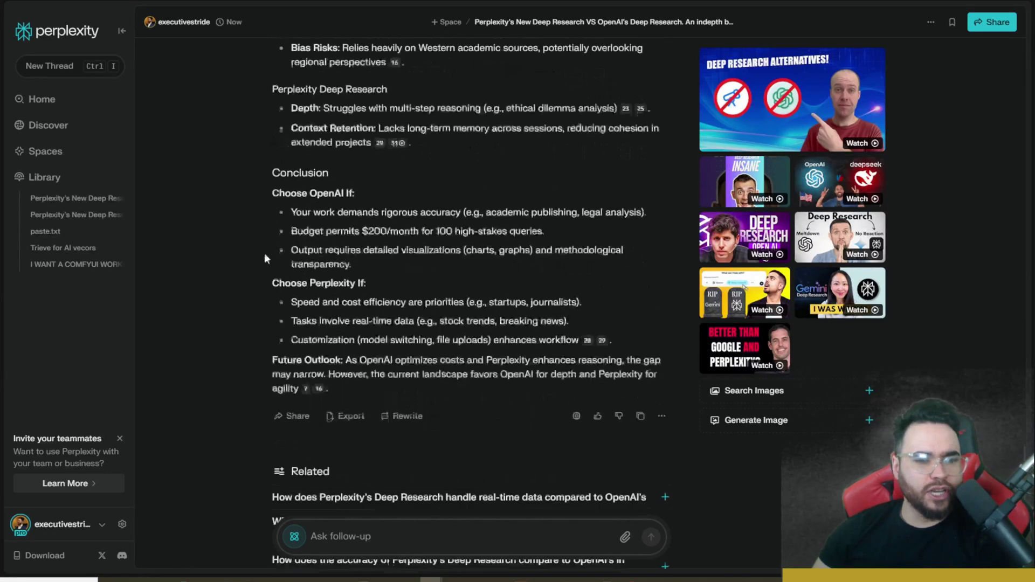
{"action": "scroll", "coordinate": [339, 210], "scroll_direction": "down", "scroll_amount": 1}
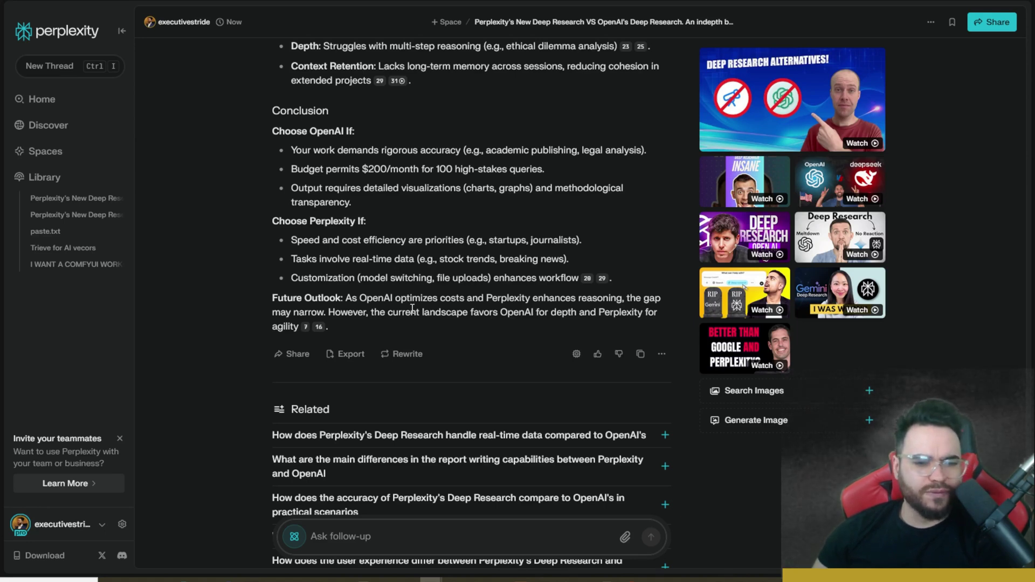
Select the Perplexity Deep Research report text and scroll back up through it
{"action": "left_click_drag", "start_coordinate": [330, 327], "coordinate": [215, 169]}
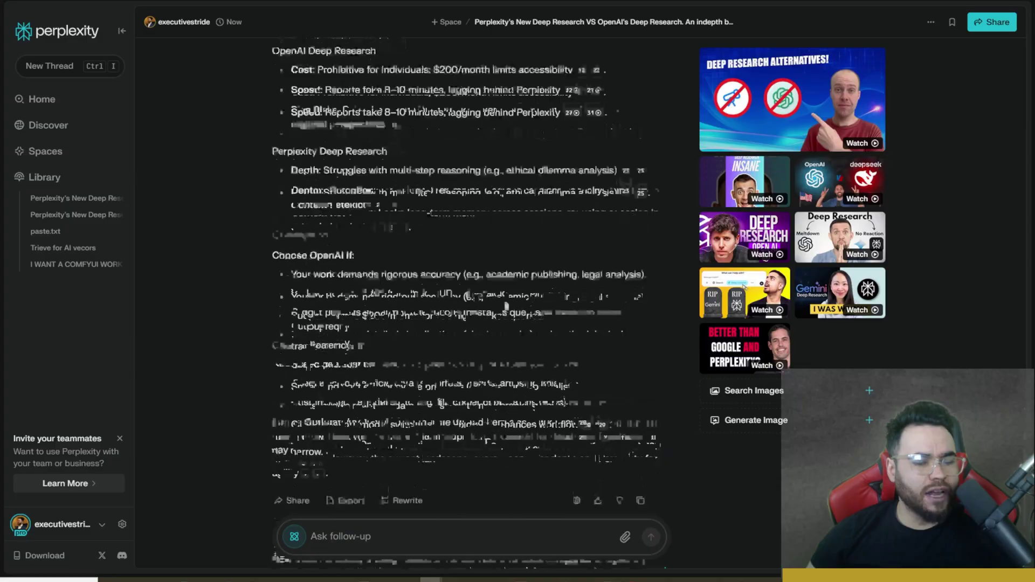
{"action": "scroll", "coordinate": [505, 306], "scroll_direction": "down", "scroll_amount": 5}
{"action": "scroll", "coordinate": [505, 306], "scroll_direction": "up", "scroll_amount": 10}
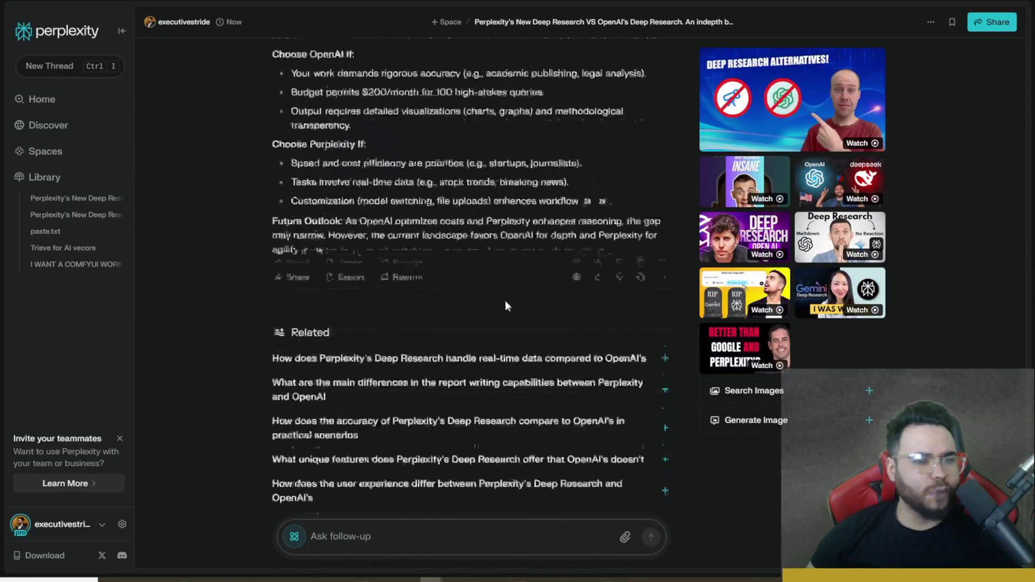
{"action": "scroll", "coordinate": [514, 292], "scroll_direction": "up", "scroll_amount": 15}
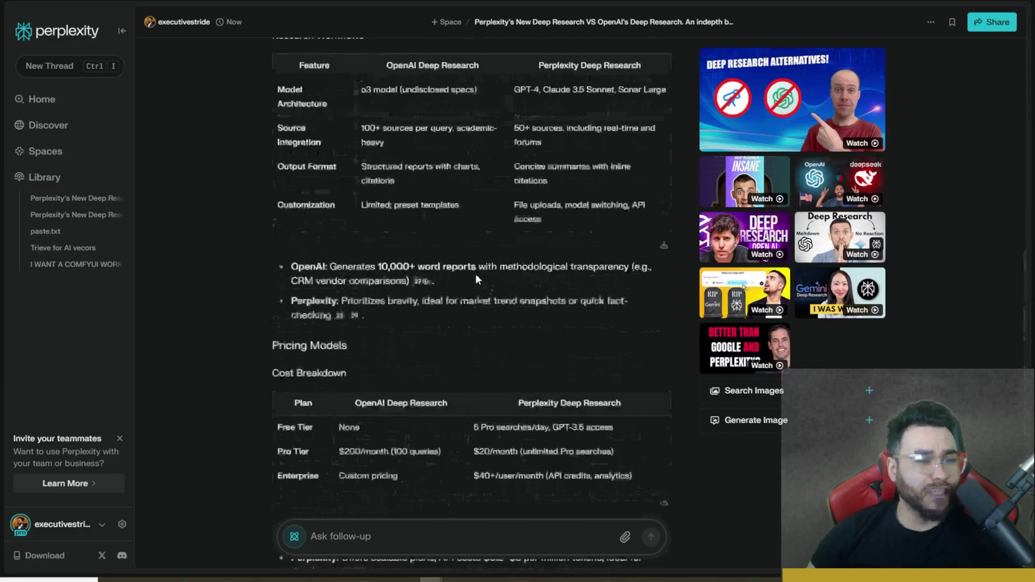
{"action": "scroll", "coordinate": [448, 290], "scroll_direction": "up", "scroll_amount": 10}
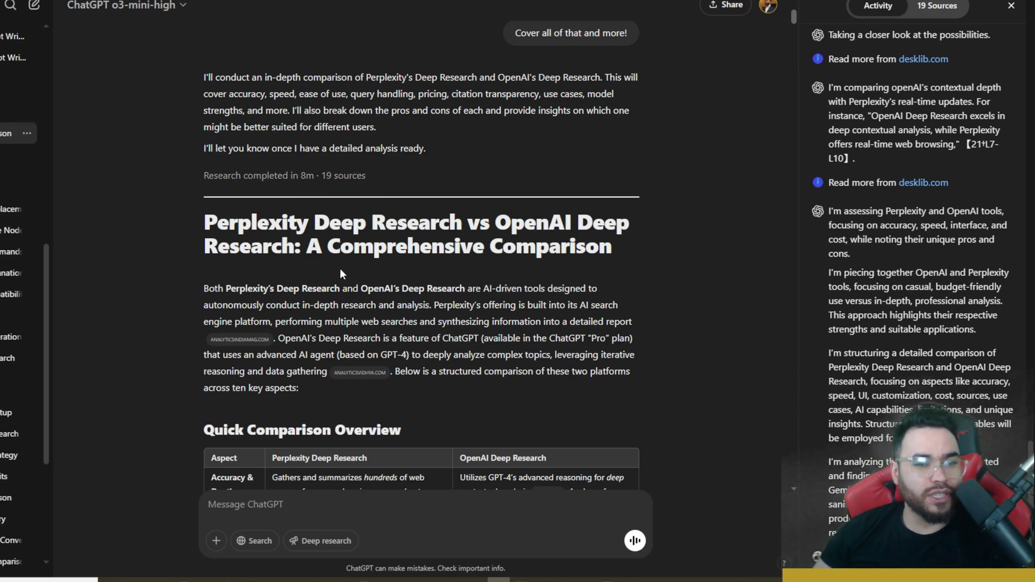
Scroll down through the body of ChatGPT's Deep Research comparison report
{"action": "scroll", "coordinate": [340, 270], "scroll_direction": "down", "scroll_amount": 1}
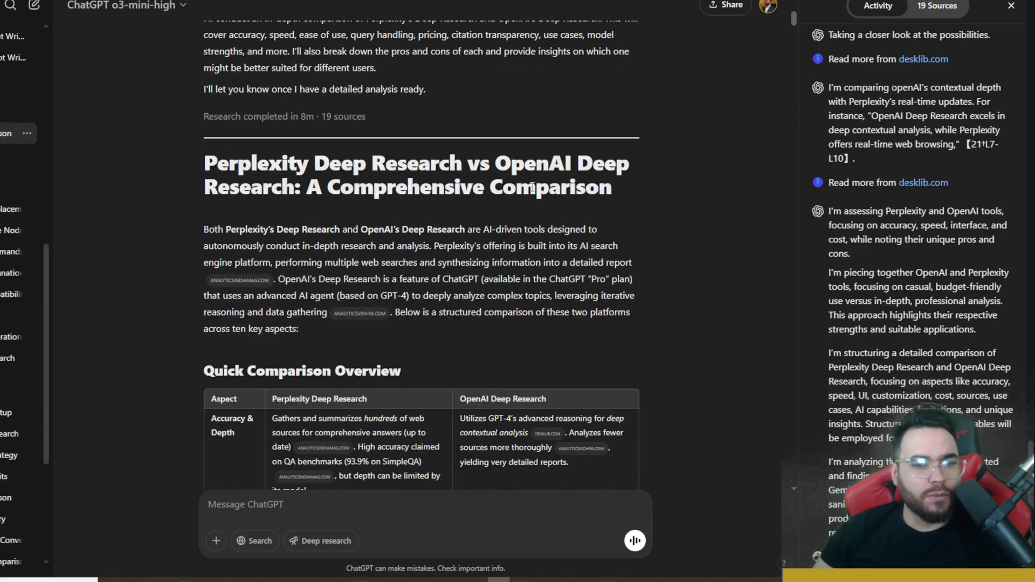
{"action": "scroll", "coordinate": [532, 187], "scroll_direction": "down", "scroll_amount": 6}
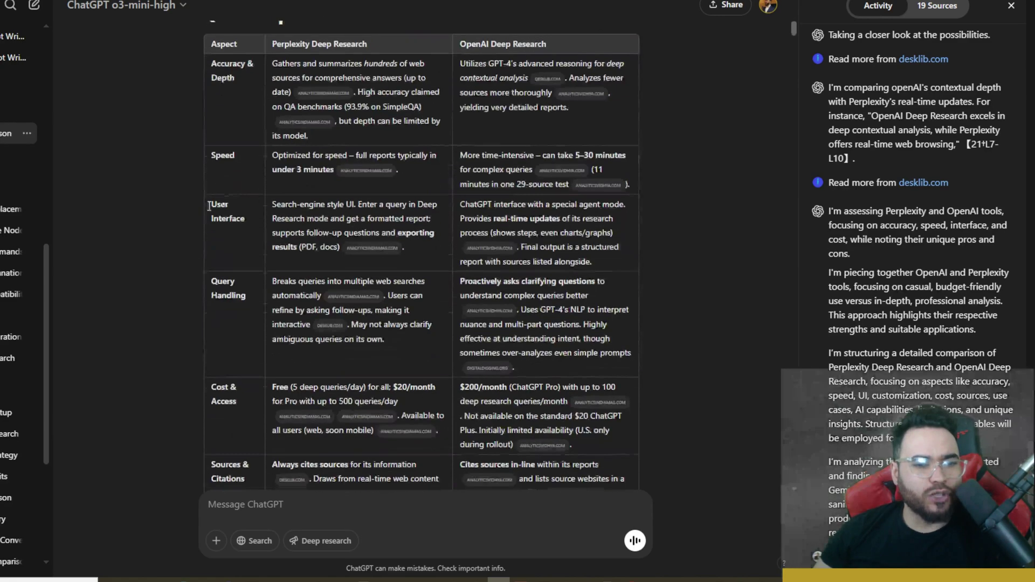
{"action": "scroll", "coordinate": [209, 206], "scroll_direction": "up", "scroll_amount": 2}
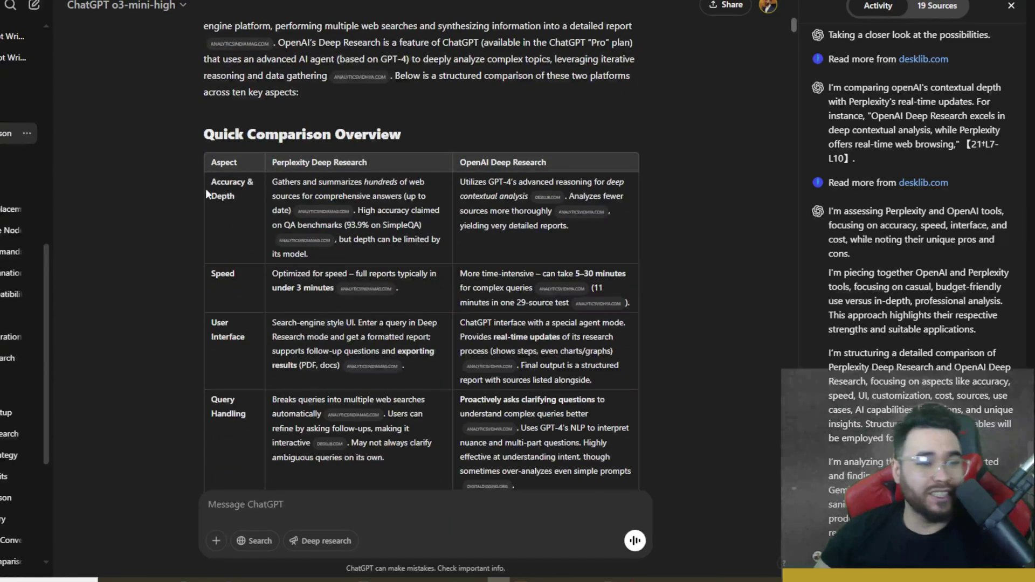
{"action": "scroll", "coordinate": [209, 201], "scroll_direction": "down", "scroll_amount": 4}
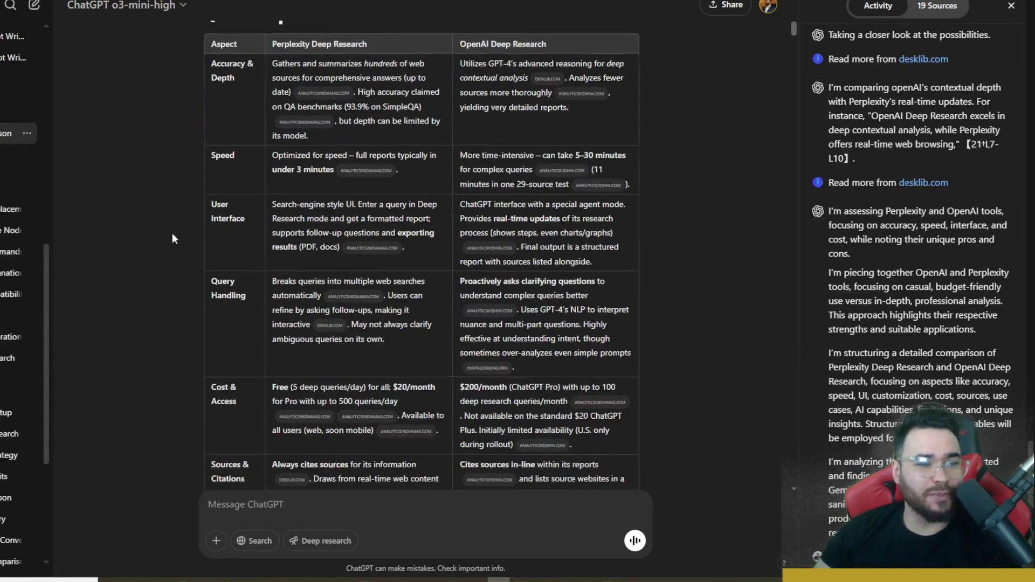
{"action": "scroll", "coordinate": [210, 194], "scroll_direction": "down", "scroll_amount": 2}
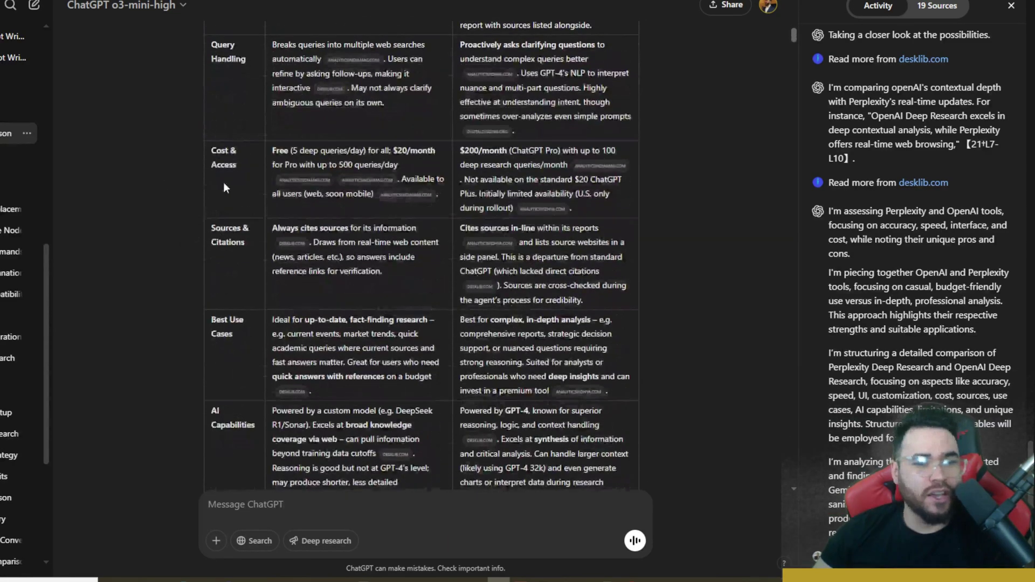
{"action": "scroll", "coordinate": [209, 205], "scroll_direction": "down", "scroll_amount": 1}
{"action": "scroll", "coordinate": [201, 180], "scroll_direction": "down", "scroll_amount": 3}
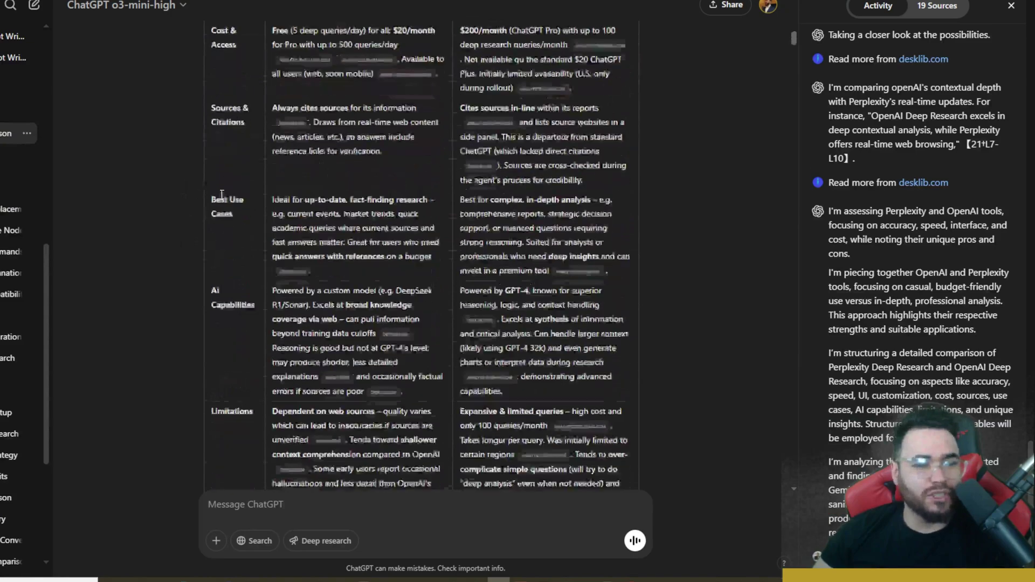
{"action": "scroll", "coordinate": [212, 189], "scroll_direction": "down", "scroll_amount": 2}
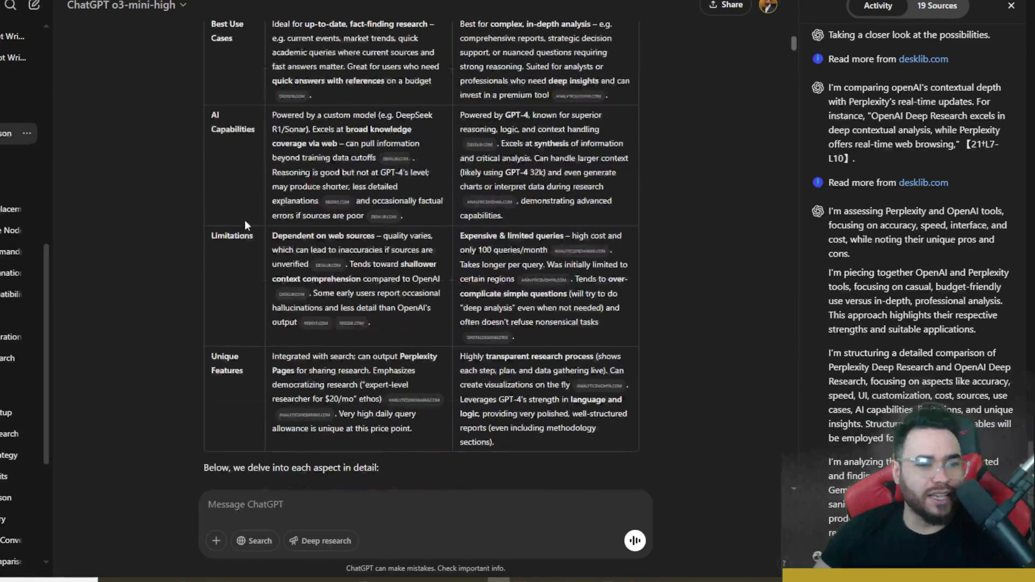
{"action": "scroll", "coordinate": [193, 173], "scroll_direction": "down", "scroll_amount": 5}
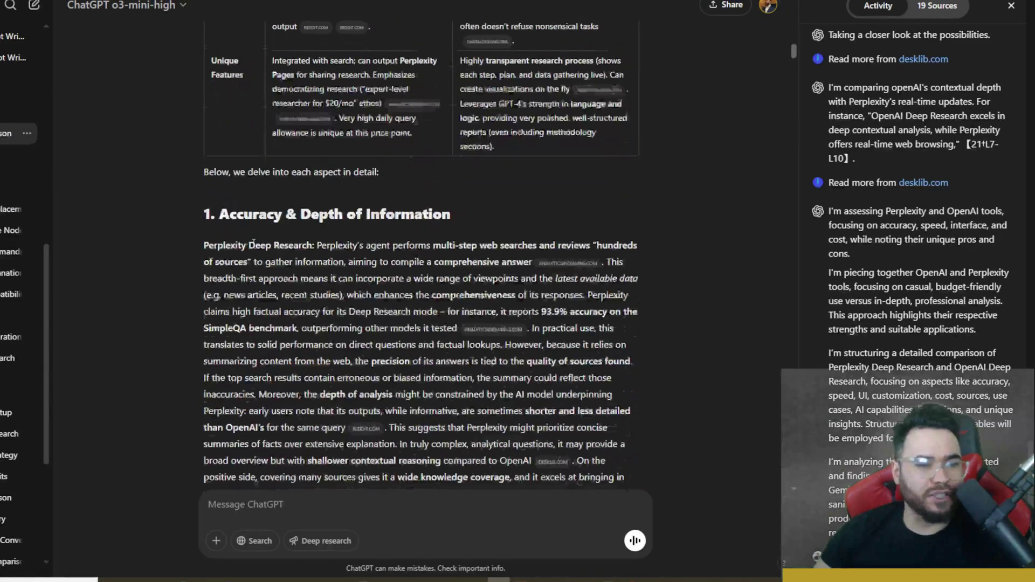
{"action": "scroll", "coordinate": [253, 243], "scroll_direction": "down", "scroll_amount": 3}
{"action": "scroll", "coordinate": [291, 80], "scroll_direction": "down", "scroll_amount": 20}
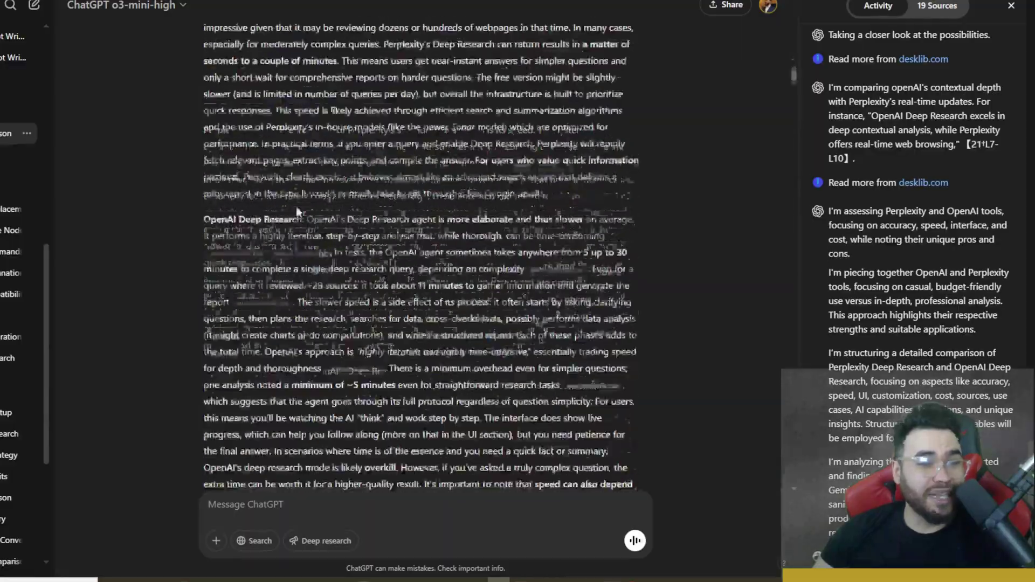
{"action": "scroll", "coordinate": [420, 259], "scroll_direction": "down", "scroll_amount": 10}
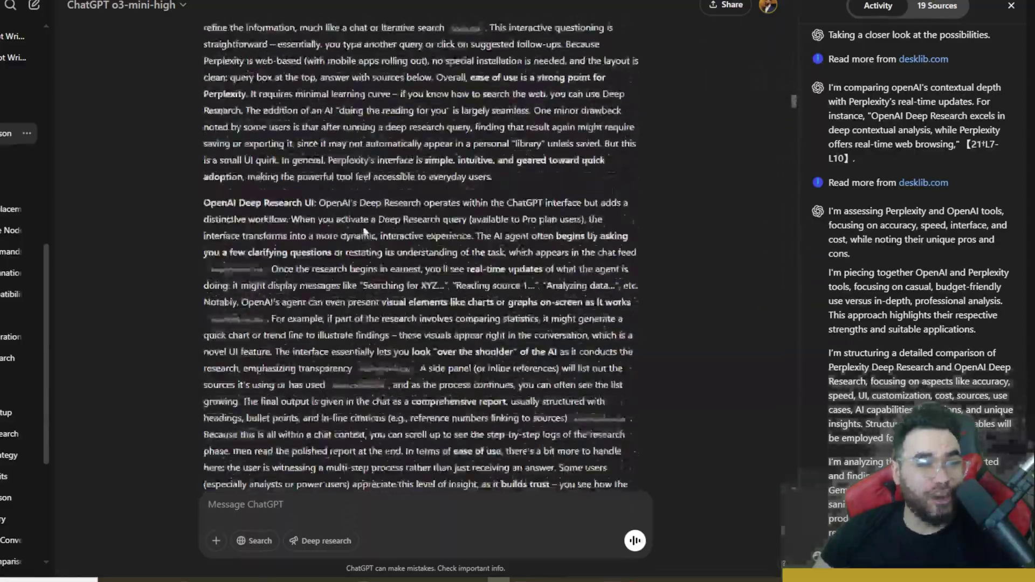
Reach the report's conclusion and select the text upward from the last paragraph
{"action": "scroll", "coordinate": [345, 242], "scroll_direction": "down", "scroll_amount": 15}
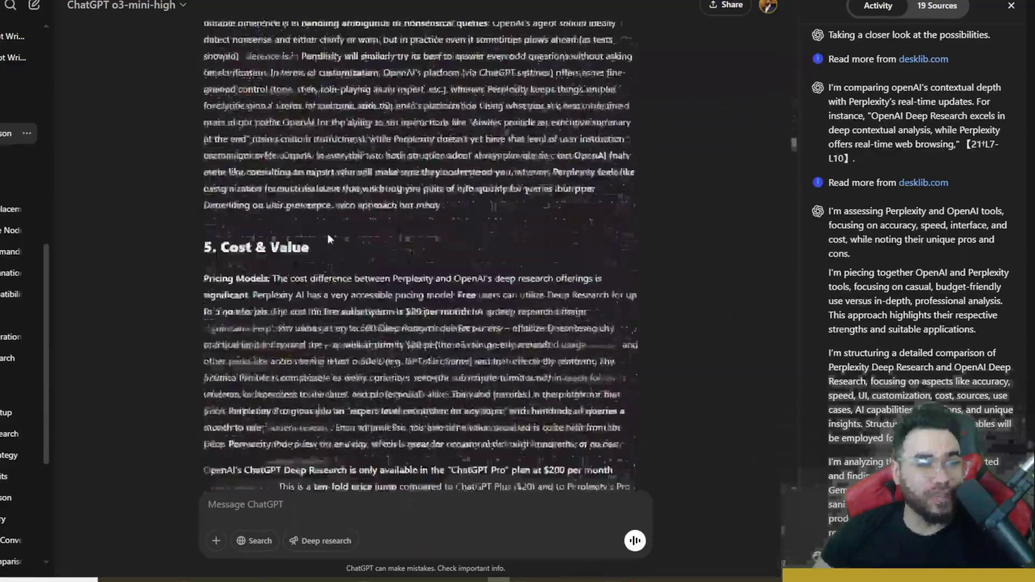
{"action": "scroll", "coordinate": [345, 243], "scroll_direction": "down", "scroll_amount": 20}
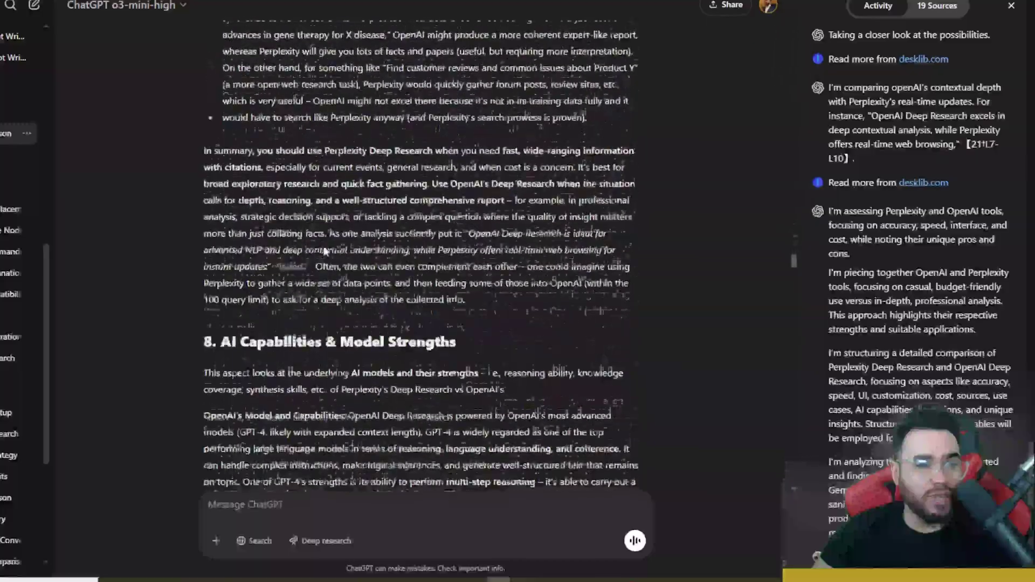
{"action": "scroll", "coordinate": [274, 248], "scroll_direction": "down", "scroll_amount": 20}
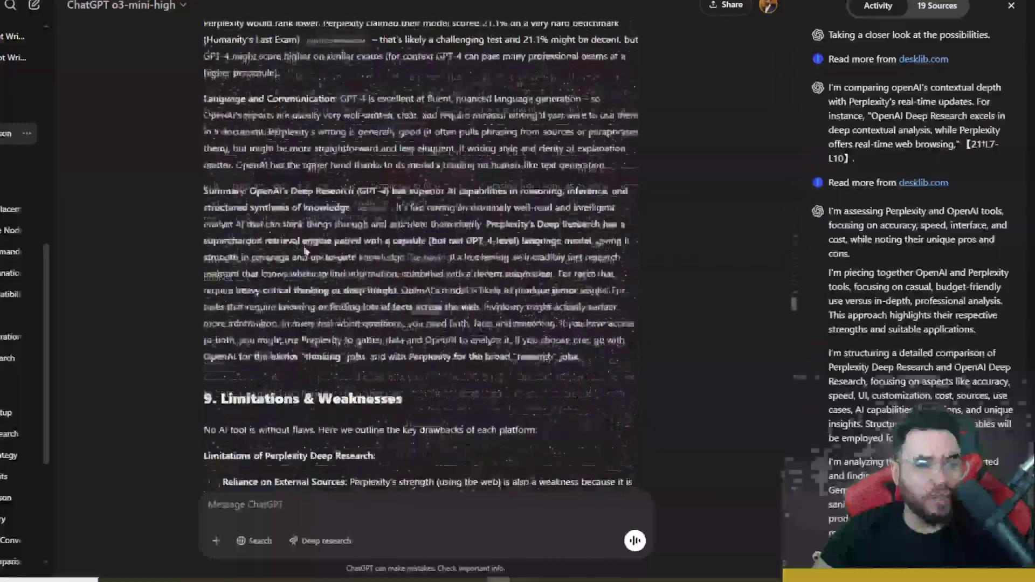
{"action": "scroll", "coordinate": [319, 248], "scroll_direction": "down", "scroll_amount": 10}
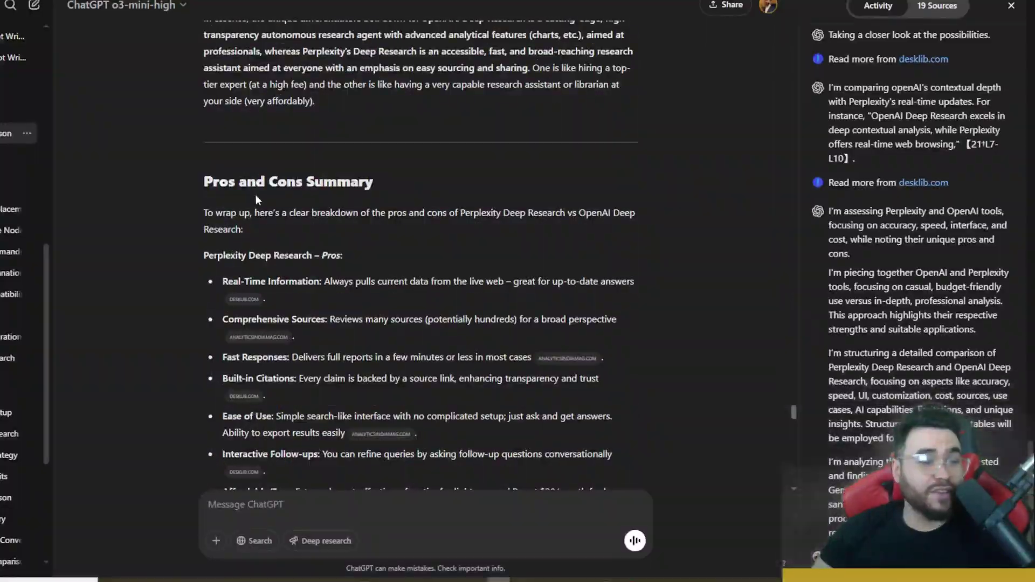
{"action": "scroll", "coordinate": [274, 231], "scroll_direction": "down", "scroll_amount": 3}
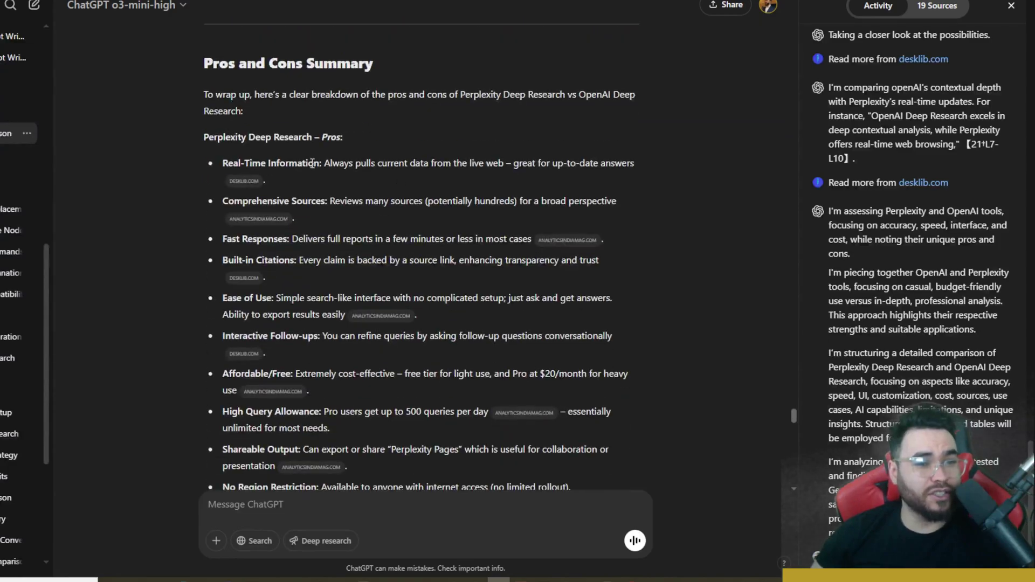
{"action": "scroll", "coordinate": [250, 226], "scroll_direction": "down", "scroll_amount": 6}
{"action": "scroll", "coordinate": [250, 226], "scroll_direction": "down", "scroll_amount": 10}
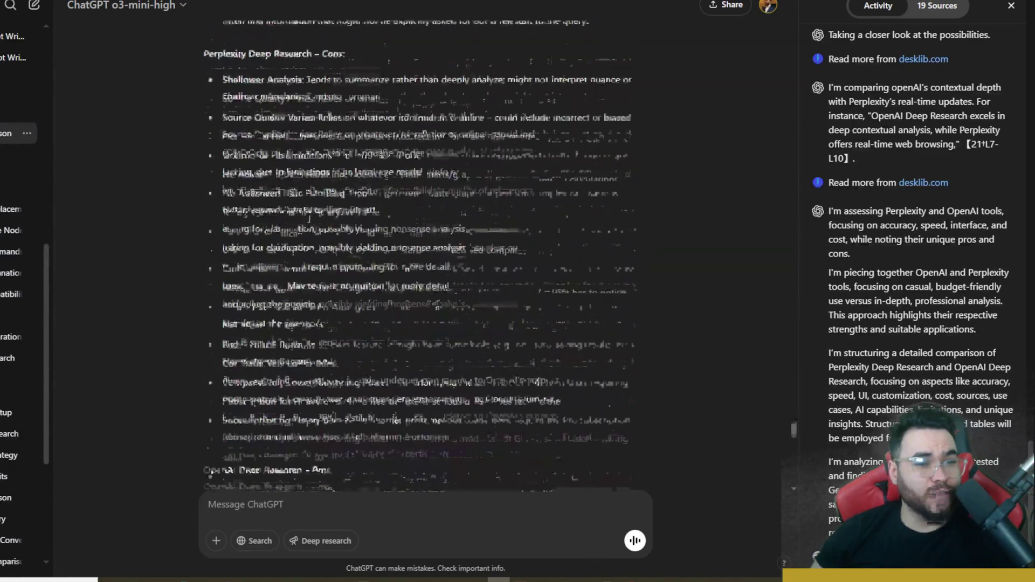
{"action": "scroll", "coordinate": [262, 219], "scroll_direction": "down", "scroll_amount": 10}
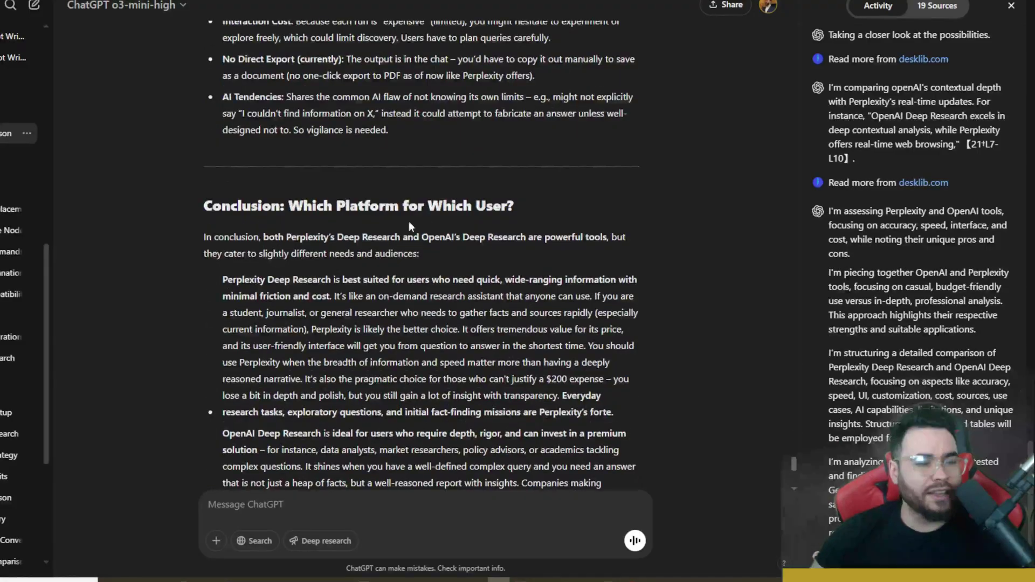
{"action": "scroll", "coordinate": [370, 227], "scroll_direction": "down", "scroll_amount": 8}
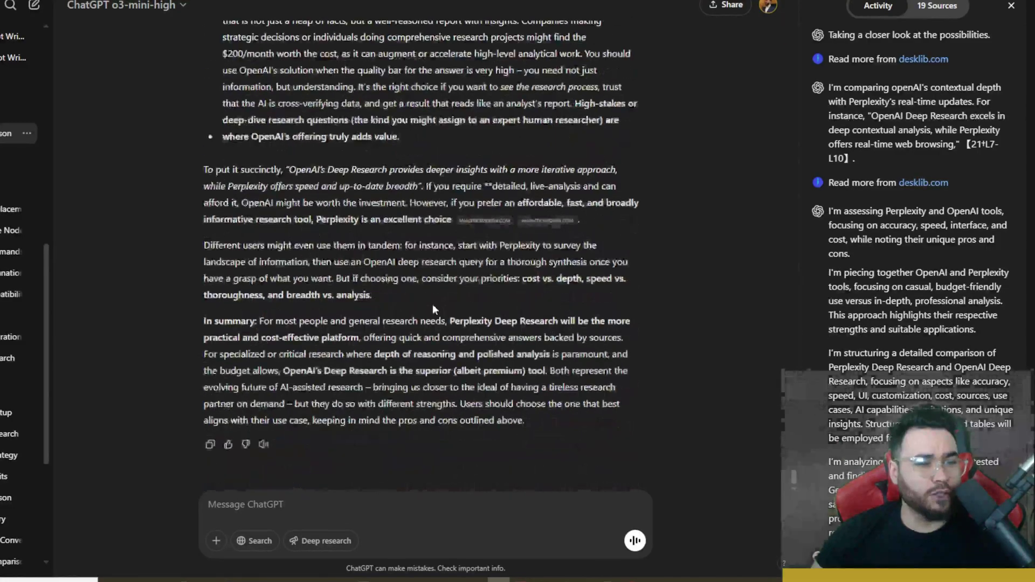
{"action": "left_click_drag", "start_coordinate": [533, 418], "coordinate": [432, 172]}
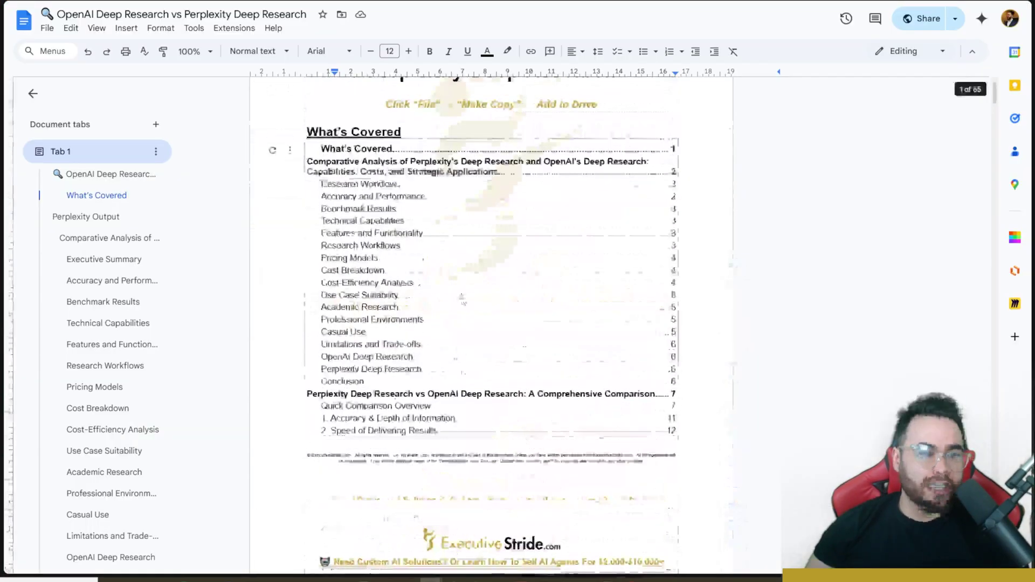
Jump to the Perplexity Output section via the outline and read down through it
{"action": "left_click", "coordinate": [86, 217]}
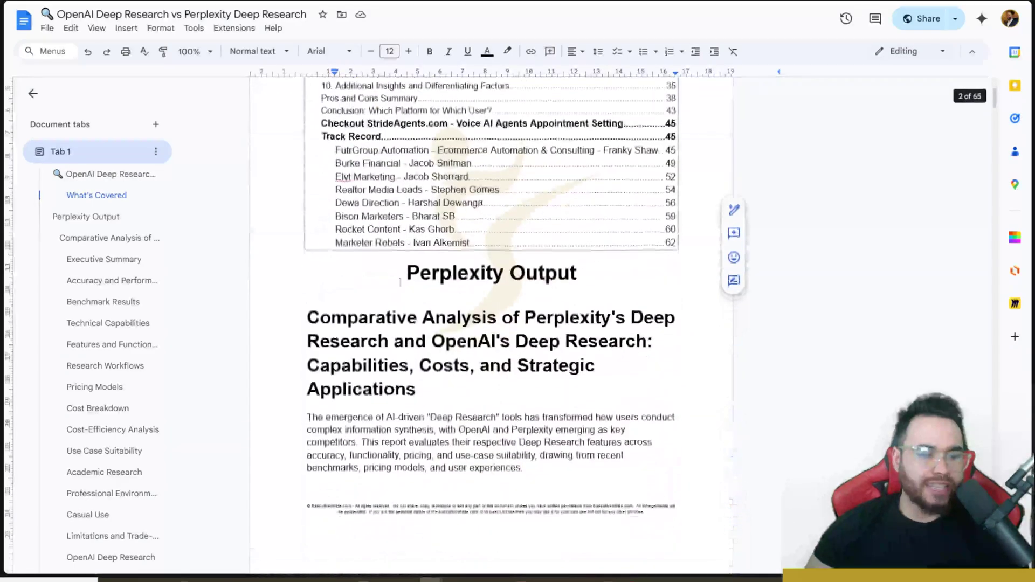
{"action": "scroll", "coordinate": [387, 292], "scroll_direction": "down", "scroll_amount": 15}
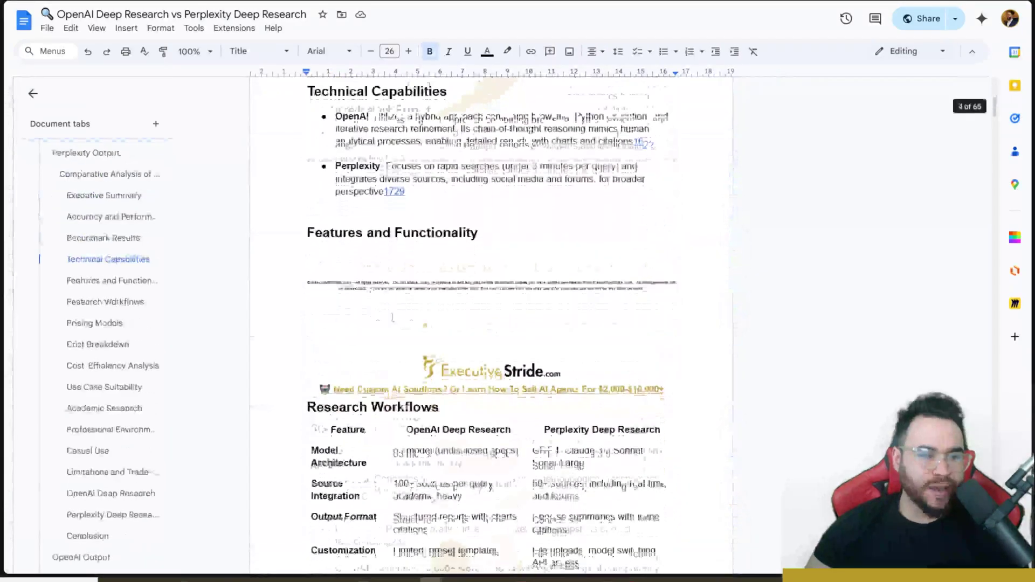
{"action": "scroll", "coordinate": [386, 292], "scroll_direction": "down", "scroll_amount": 15}
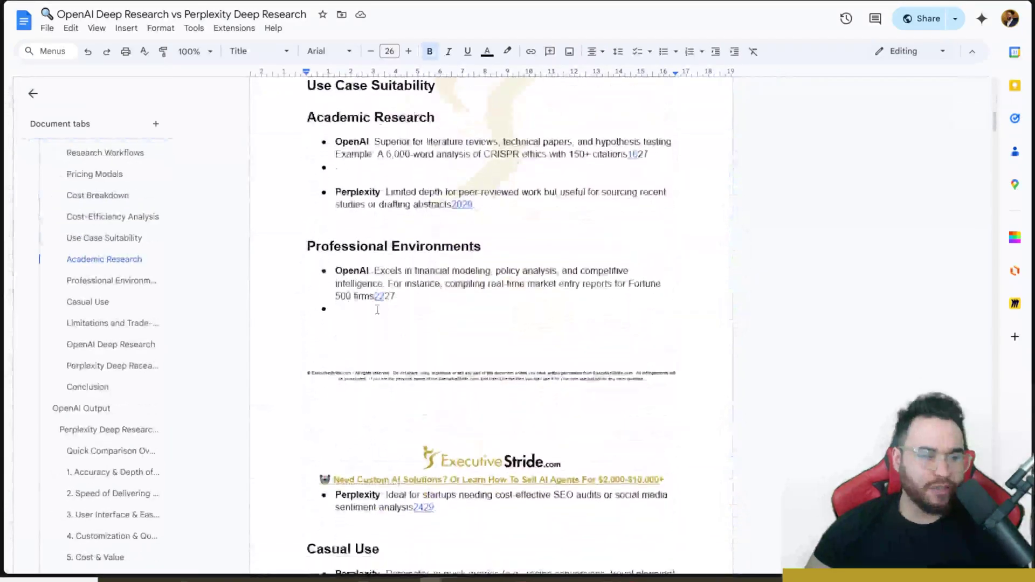
{"action": "scroll", "coordinate": [400, 309], "scroll_direction": "down", "scroll_amount": 12}
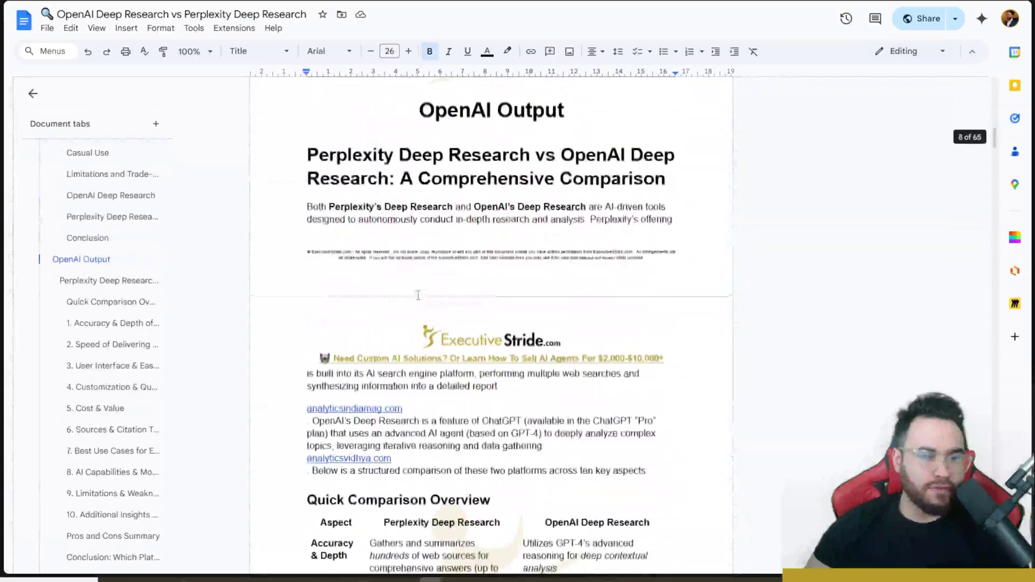
{"action": "scroll", "coordinate": [402, 309], "scroll_direction": "down", "scroll_amount": 20}
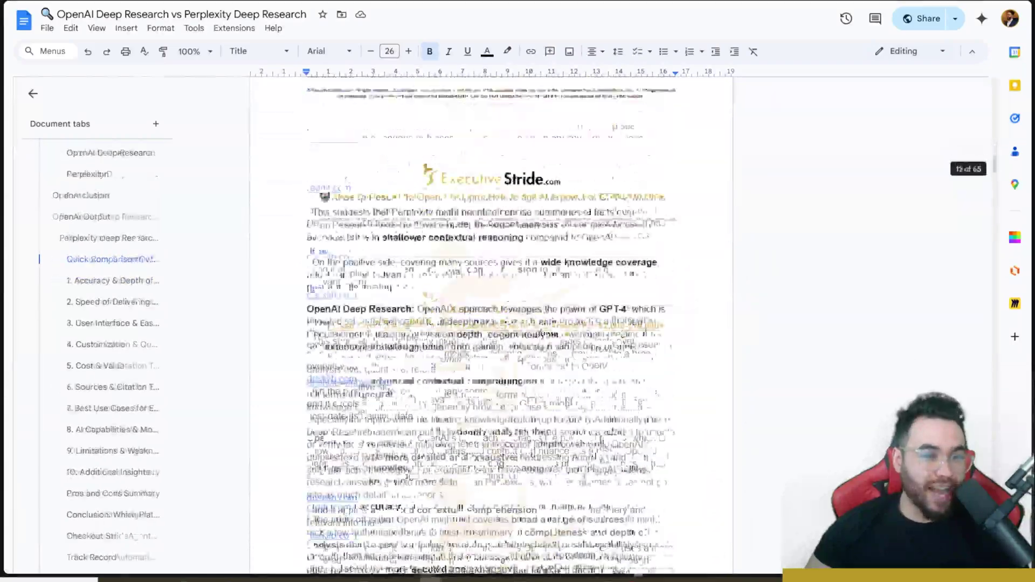
{"action": "scroll", "coordinate": [402, 309], "scroll_direction": "down", "scroll_amount": 20}
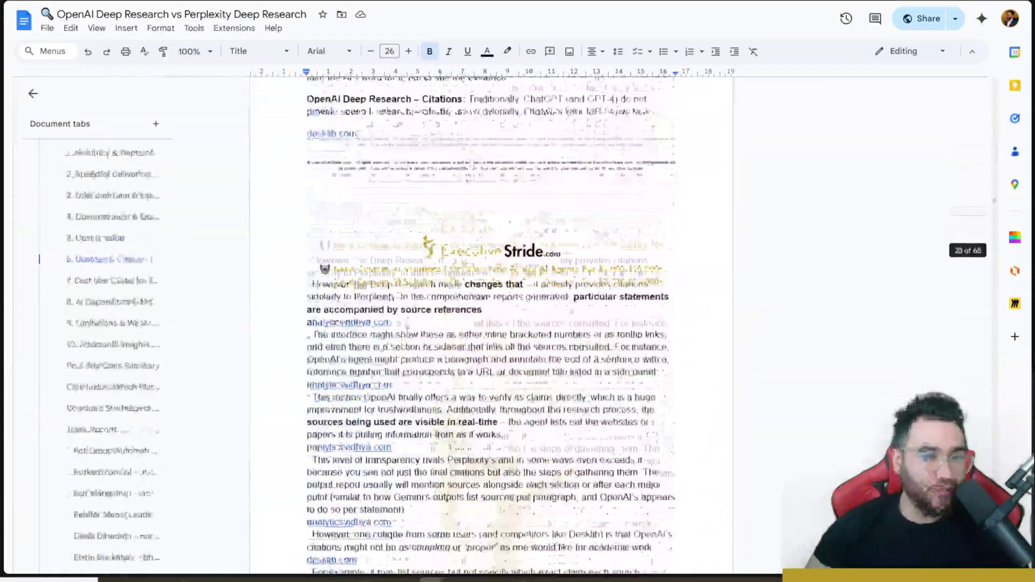
{"action": "scroll", "coordinate": [402, 309], "scroll_direction": "down", "scroll_amount": 20}
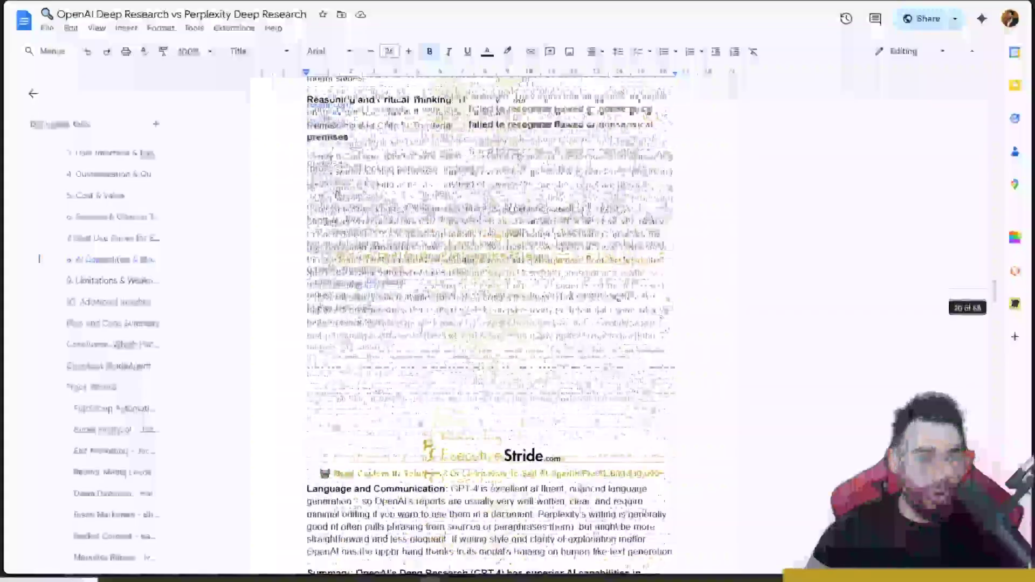
{"action": "scroll", "coordinate": [504, 323], "scroll_direction": "down", "scroll_amount": 20}
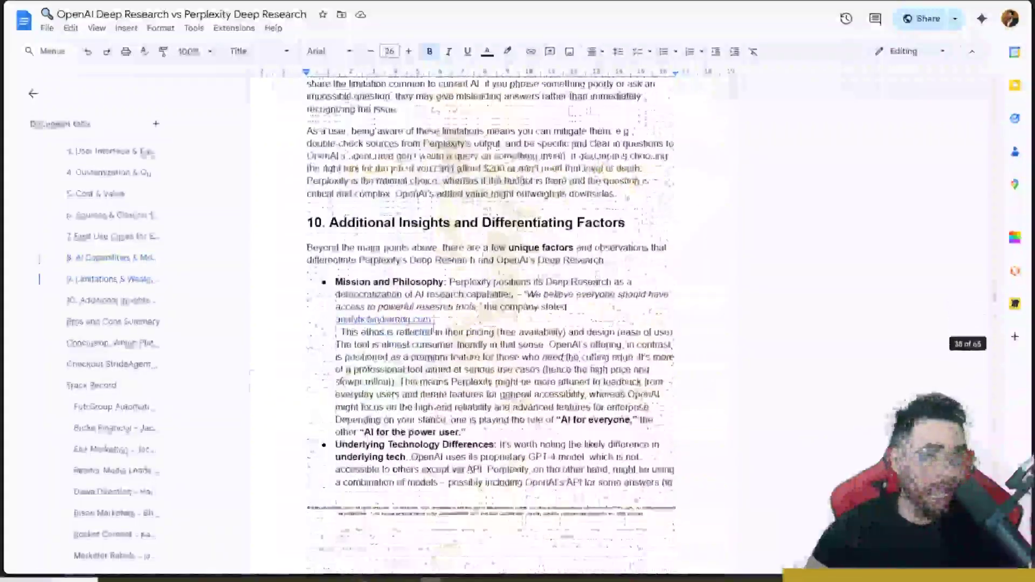
{"action": "scroll", "coordinate": [464, 308], "scroll_direction": "down", "scroll_amount": 16}
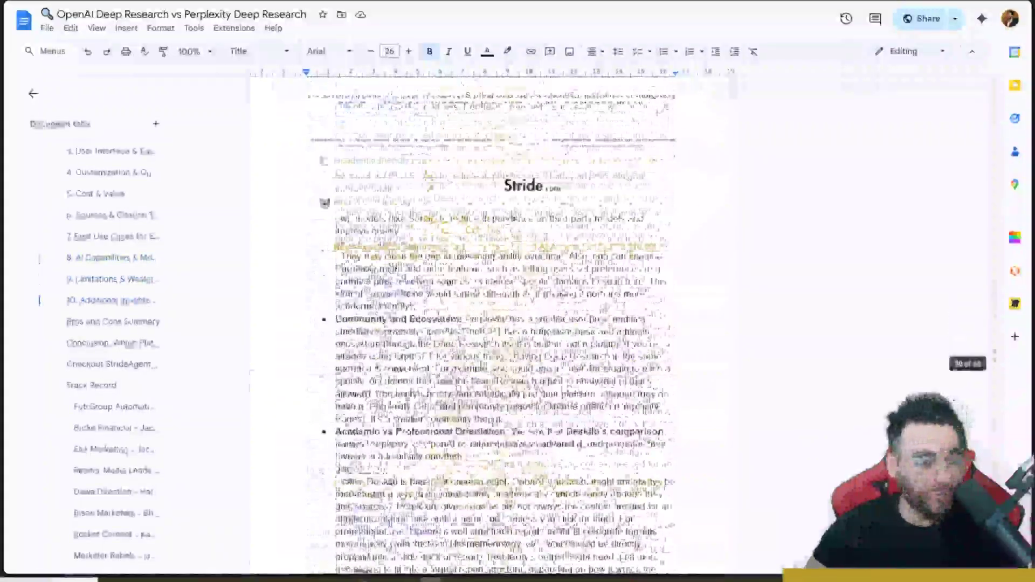
Scroll back up through the document's Perplexity and OpenAI outputs
{"action": "scroll", "coordinate": [464, 309], "scroll_direction": "up", "scroll_amount": 3}
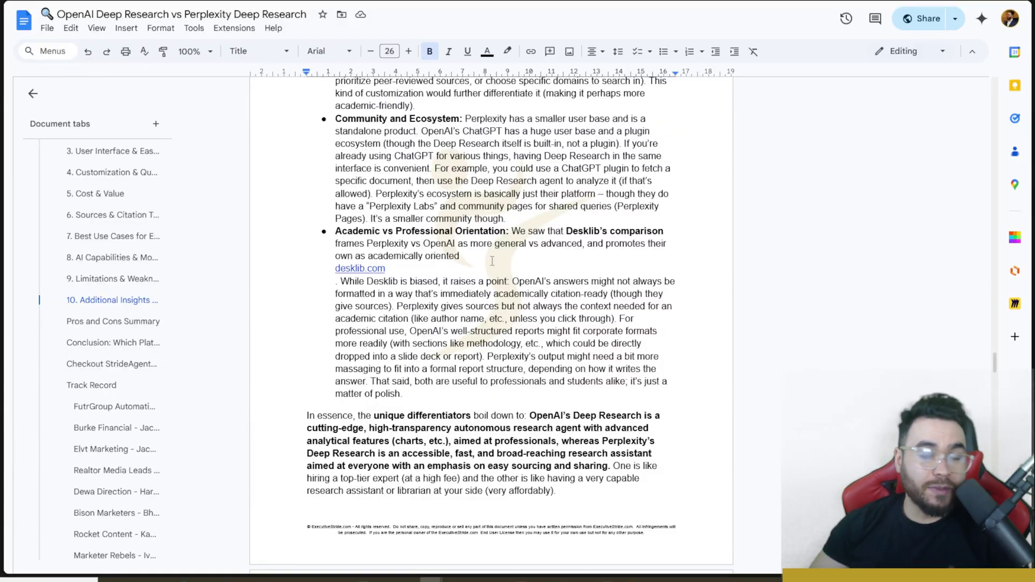
{"action": "scroll", "coordinate": [493, 261], "scroll_direction": "up", "scroll_amount": 20}
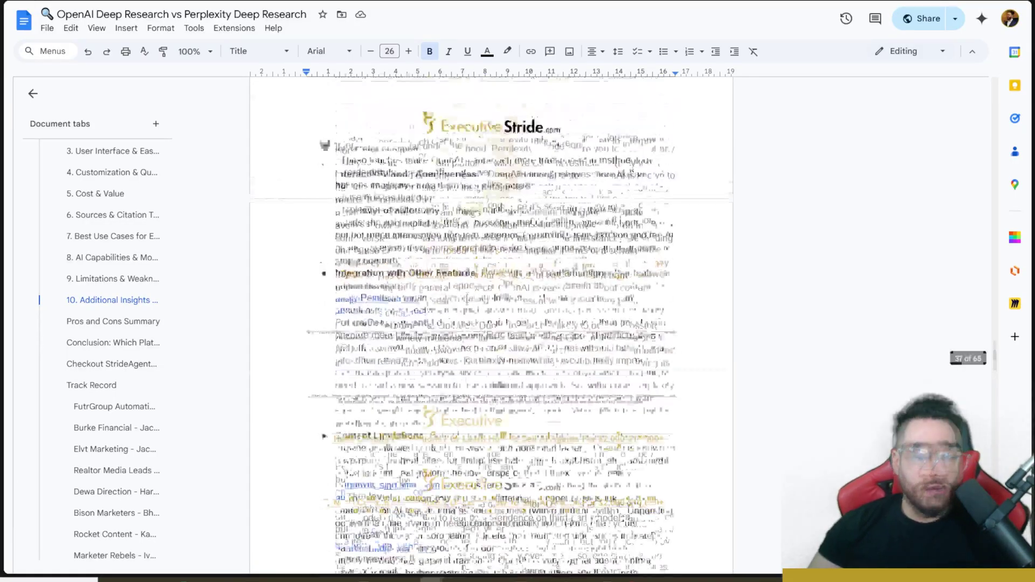
{"action": "scroll", "coordinate": [492, 318], "scroll_direction": "up", "scroll_amount": 20}
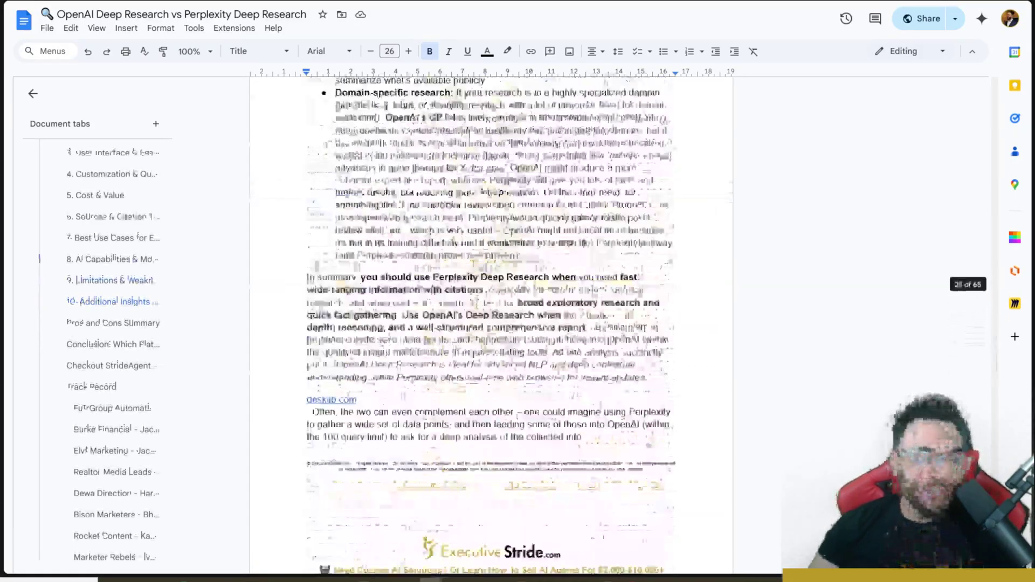
{"action": "scroll", "coordinate": [477, 300], "scroll_direction": "up", "scroll_amount": 20}
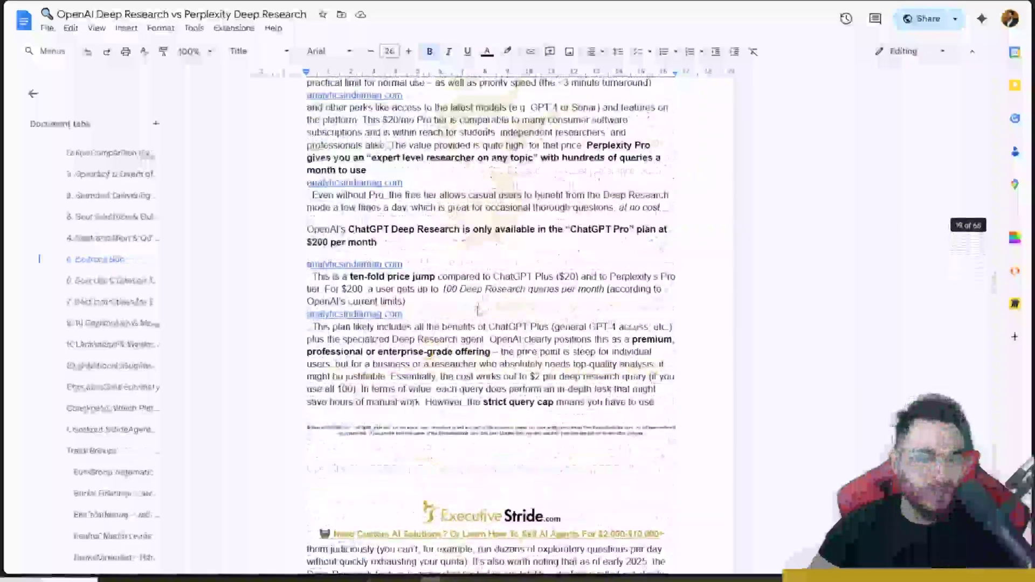
{"action": "scroll", "coordinate": [488, 313], "scroll_direction": "up", "scroll_amount": 20}
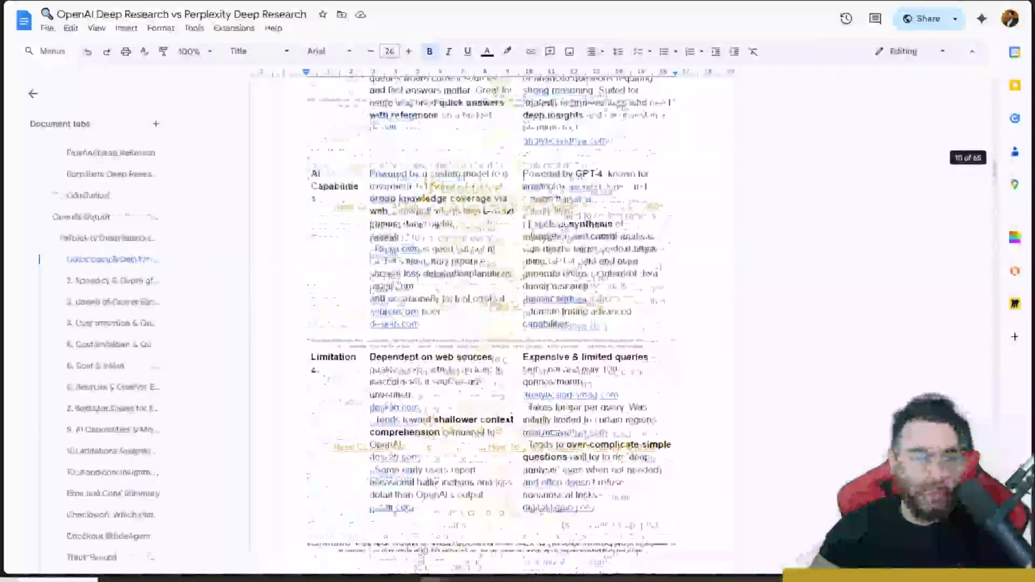
{"action": "scroll", "coordinate": [481, 323], "scroll_direction": "up", "scroll_amount": 10}
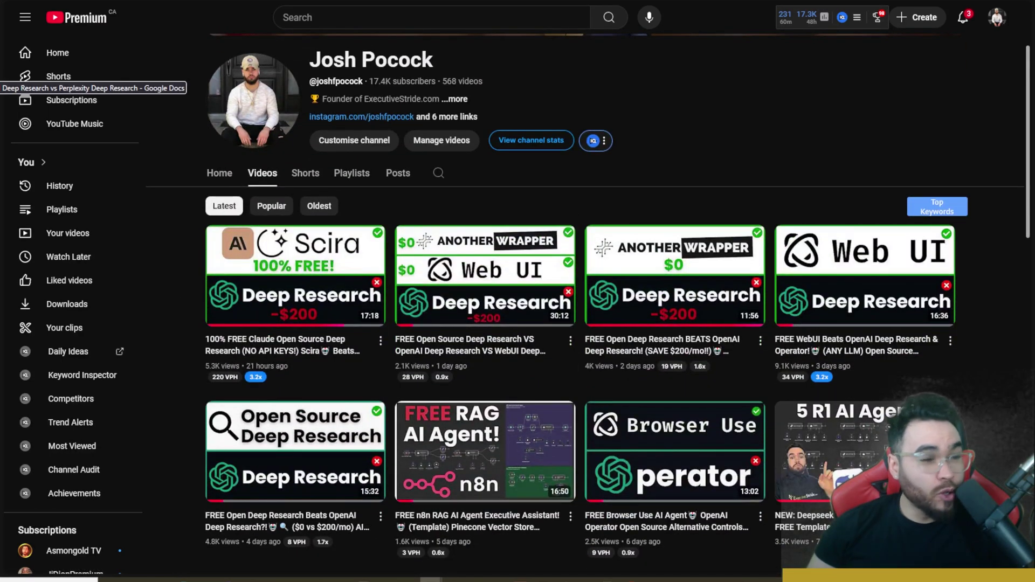
Return to the 'OpenAI Deep Research vs Perplexity Deep Research' doc and check its Quick Comparison table
{"action": "key", "text": "alt+Tab"}
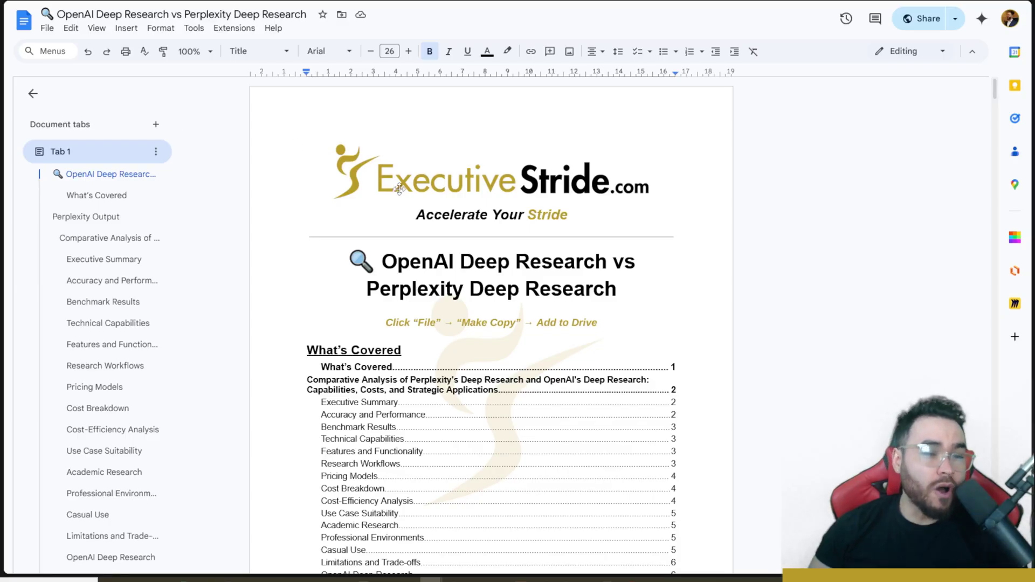
{"action": "scroll", "coordinate": [382, 226], "scroll_direction": "down", "scroll_amount": 20}
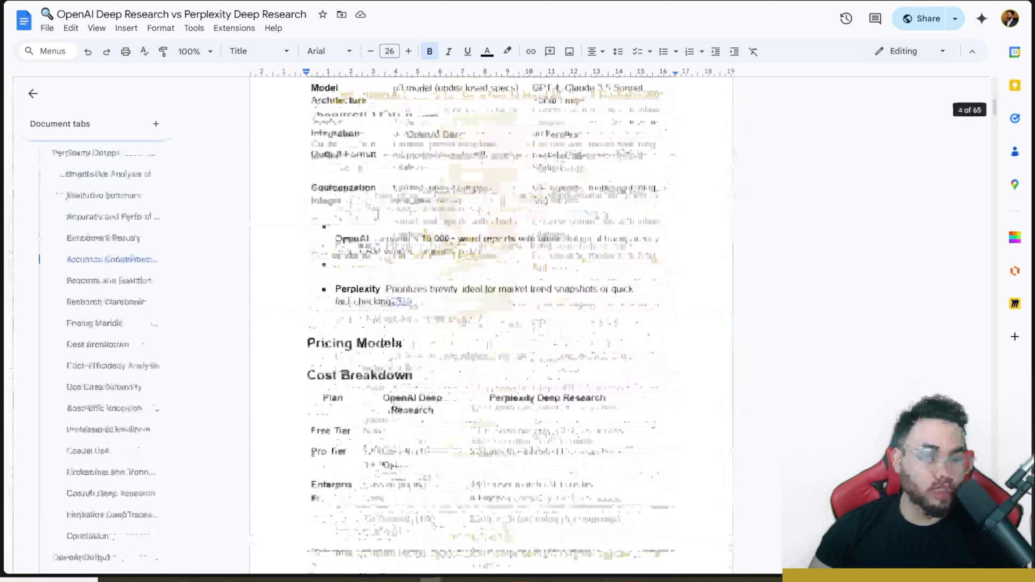
{"action": "scroll", "coordinate": [378, 214], "scroll_direction": "down", "scroll_amount": 15}
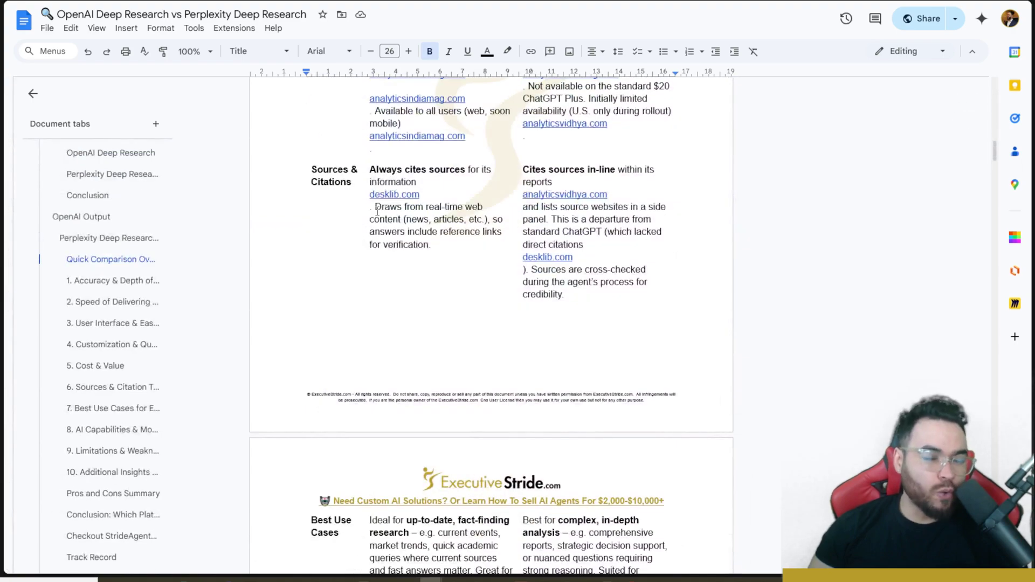
{"action": "scroll", "coordinate": [380, 206], "scroll_direction": "up", "scroll_amount": 1}
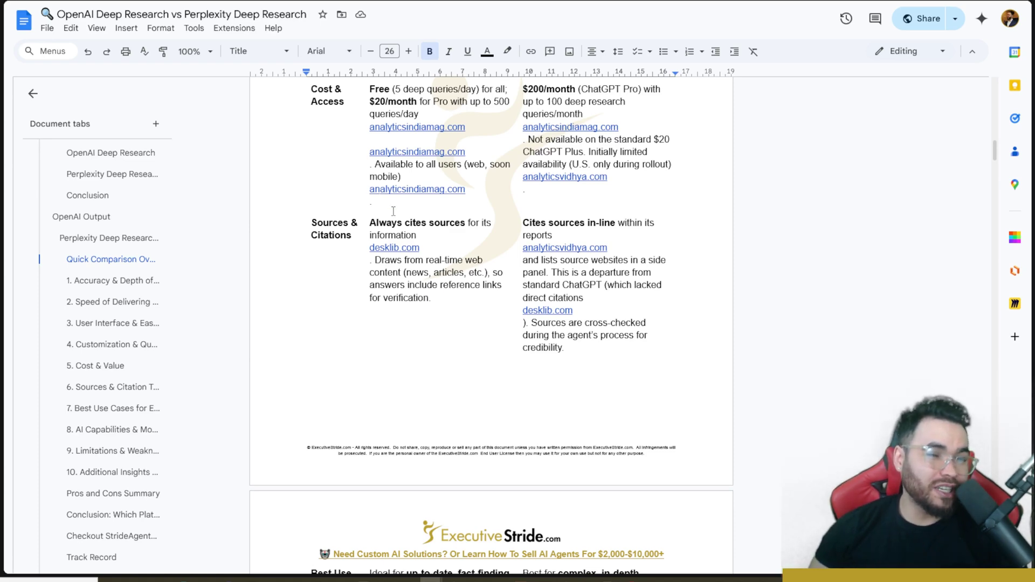
{"action": "scroll", "coordinate": [393, 211], "scroll_direction": "down", "scroll_amount": 1}
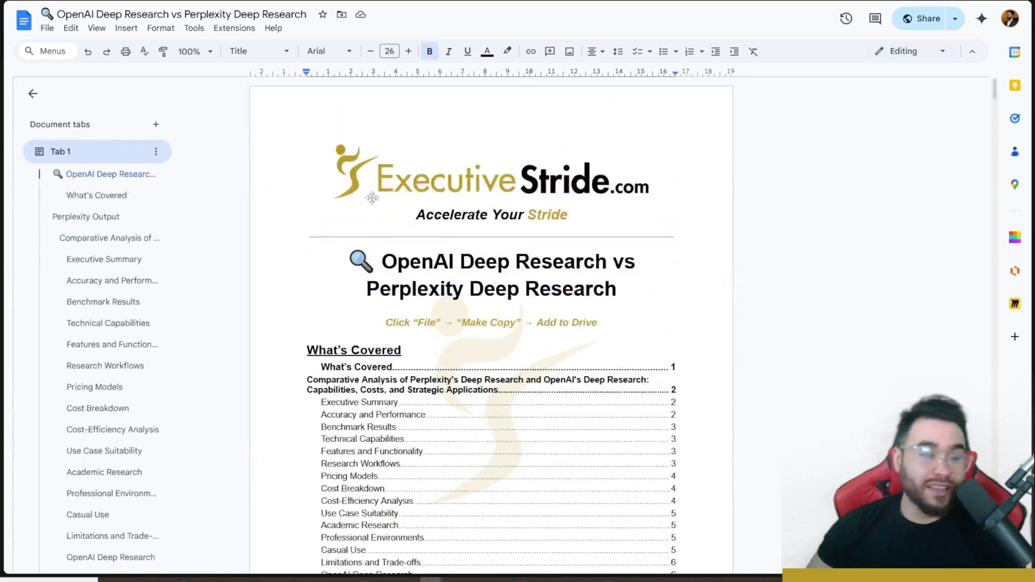